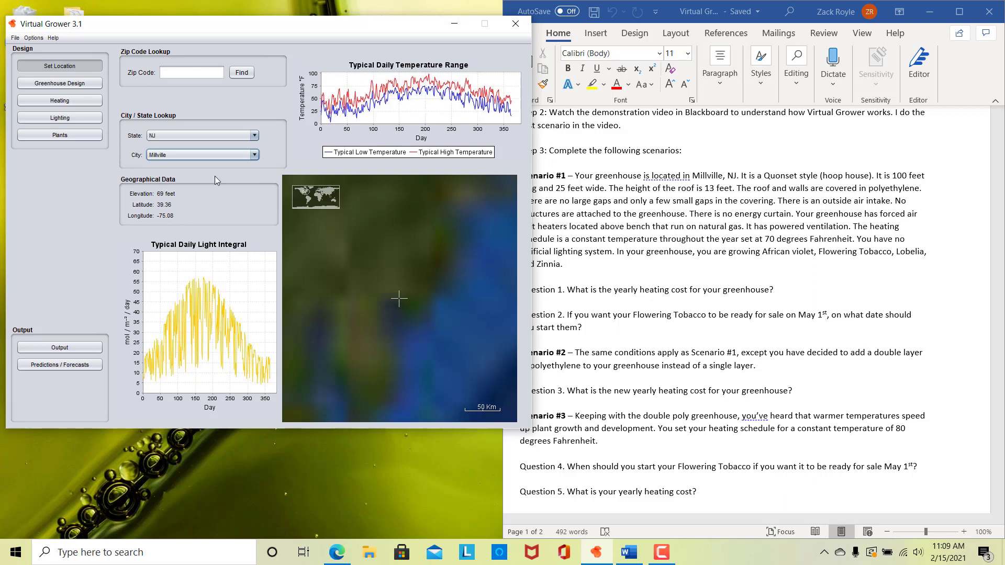
Add a new greenhouse to the design and set its roof shape to Arch, following the Quonset style in Scenario #1
{"action": "left_click", "coordinate": [44, 87]}
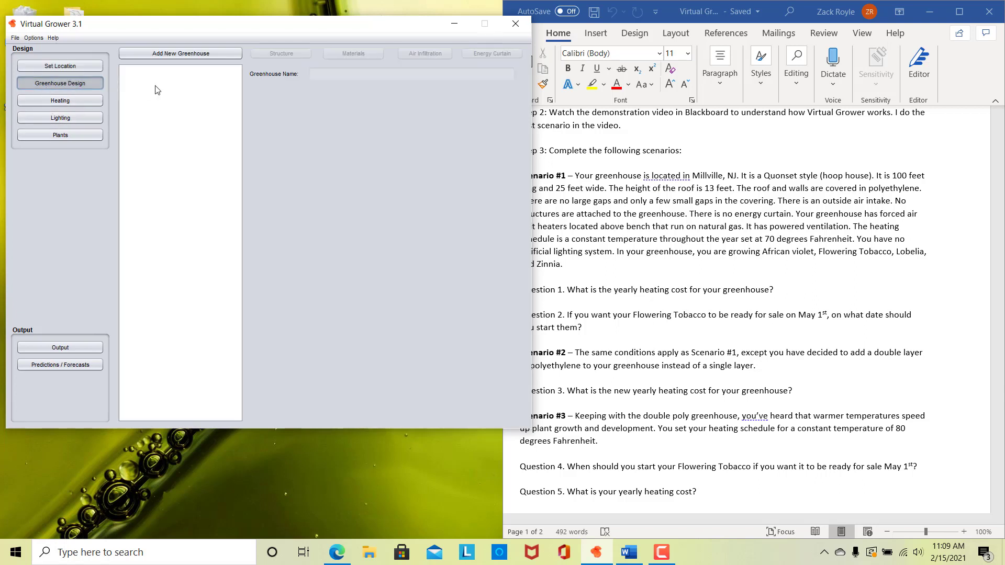
{"action": "left_click", "coordinate": [187, 54]}
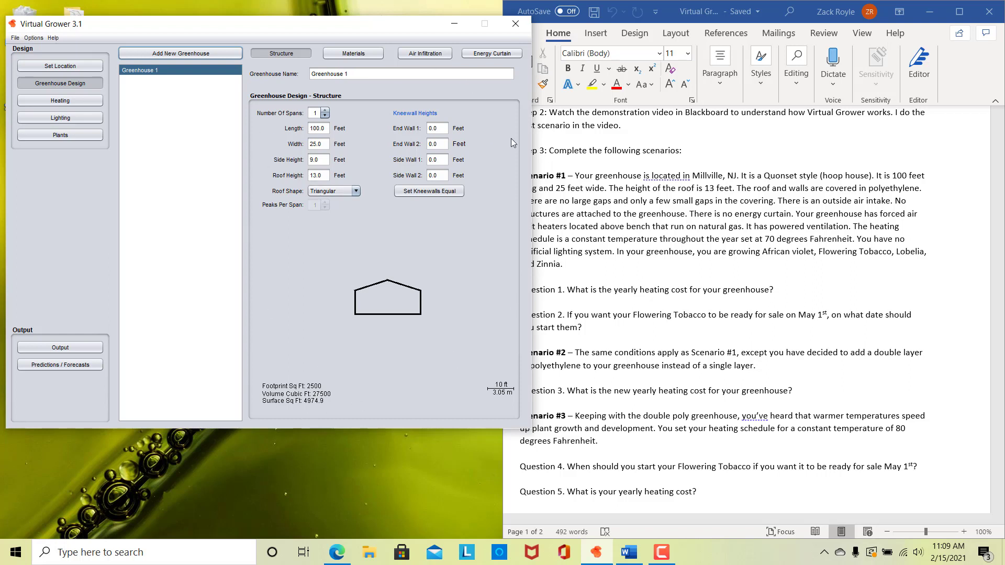
{"action": "left_click", "coordinate": [813, 291]}
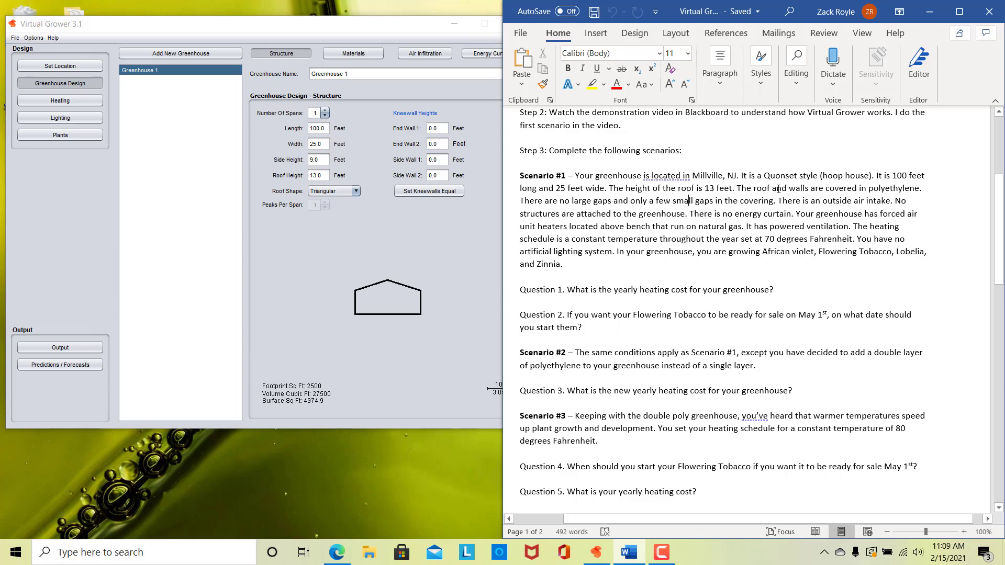
{"action": "left_click", "coordinate": [314, 259]}
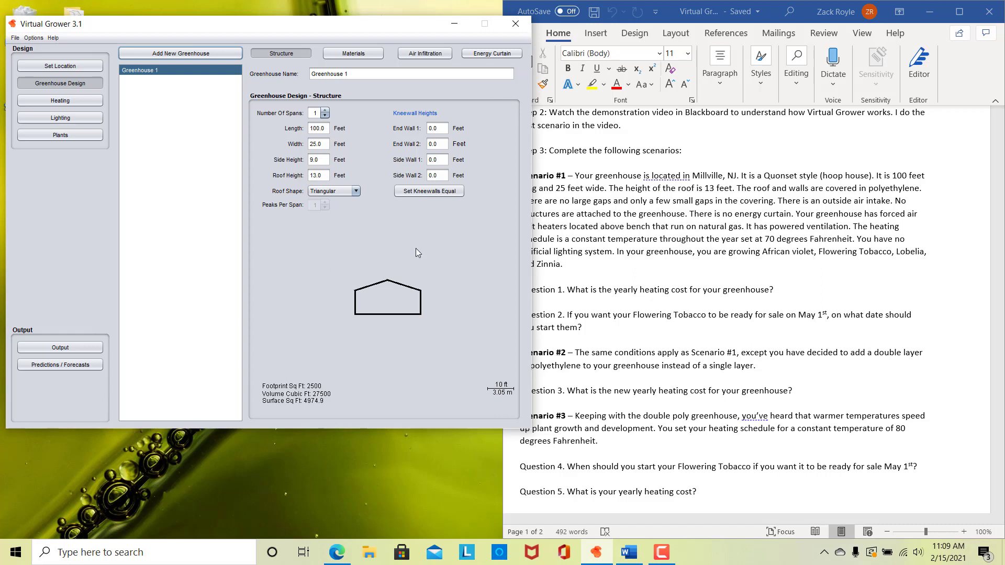
{"action": "left_click", "coordinate": [356, 190]}
{"action": "left_click", "coordinate": [328, 224]}
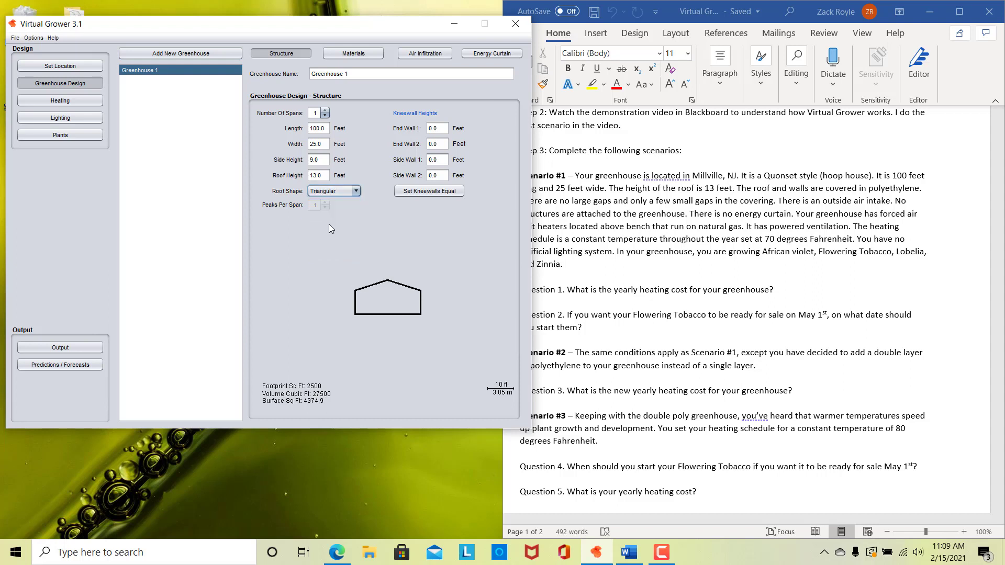
{"action": "left_click", "coordinate": [356, 191]}
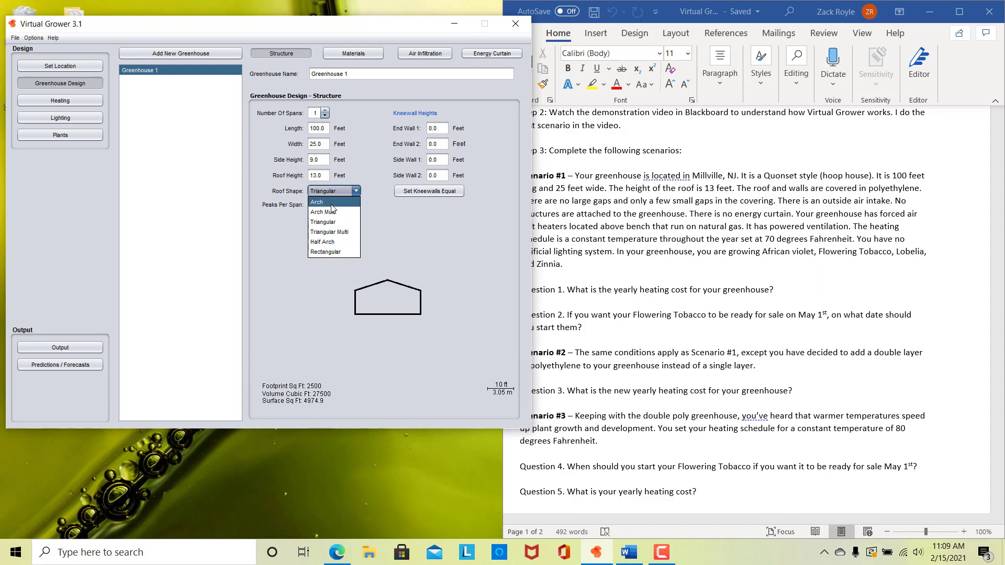
{"action": "left_click", "coordinate": [330, 203]}
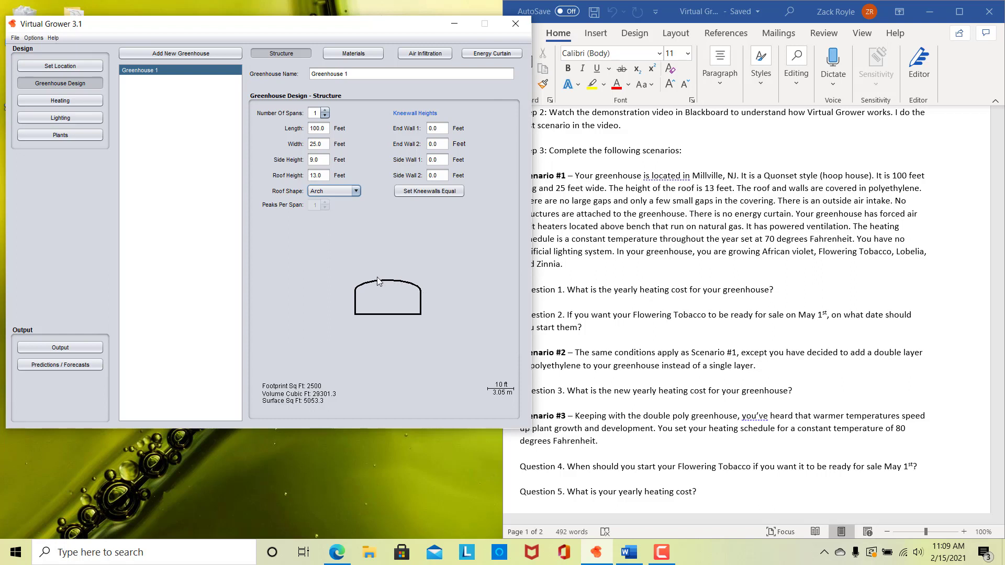
Set the greenhouse's side height to 0 feet and check the structure dimensions against Scenario #1
{"action": "left_click", "coordinate": [317, 160]}
{"action": "key", "text": "End"}
{"action": "left_click", "coordinate": [323, 176]}
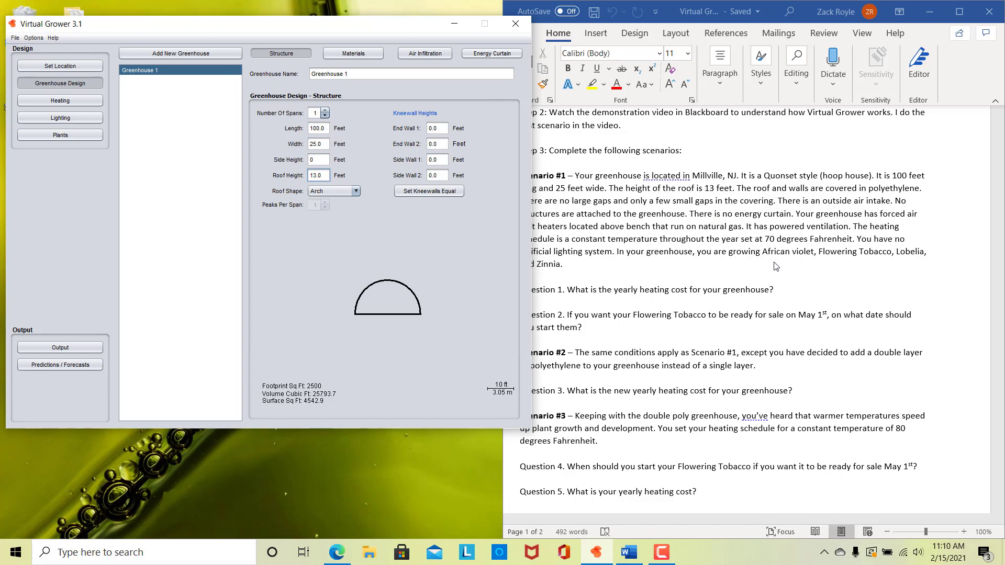
{"action": "left_click", "coordinate": [800, 275]}
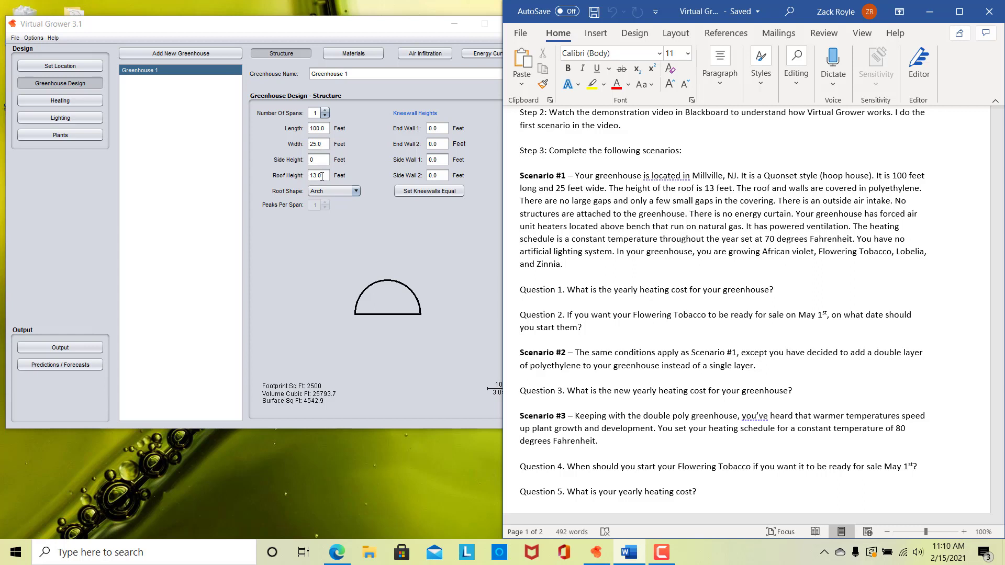
{"action": "left_click", "coordinate": [295, 266]}
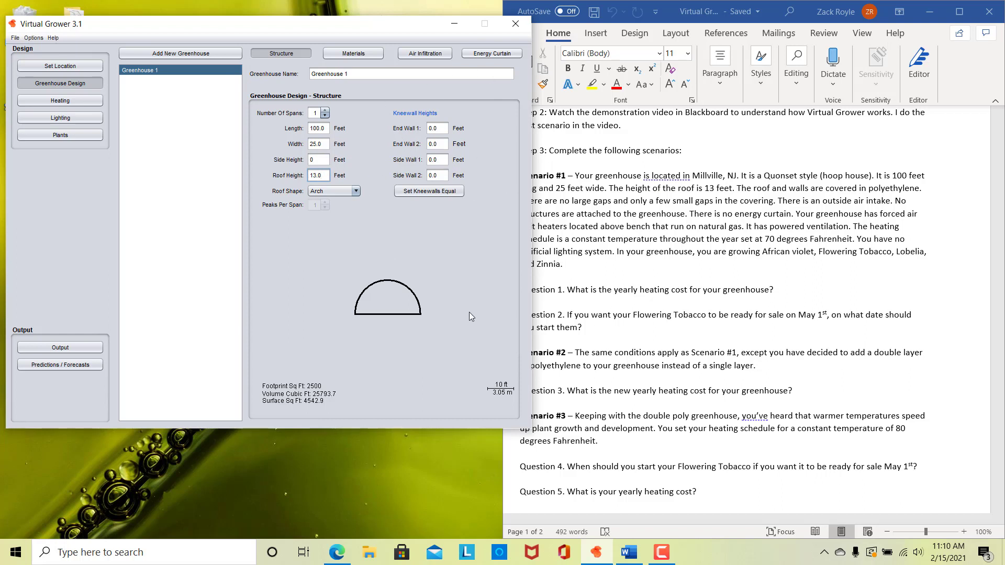
Set the greenhouse's roof material to single-layer Polyethylene
{"action": "left_click", "coordinate": [360, 54]}
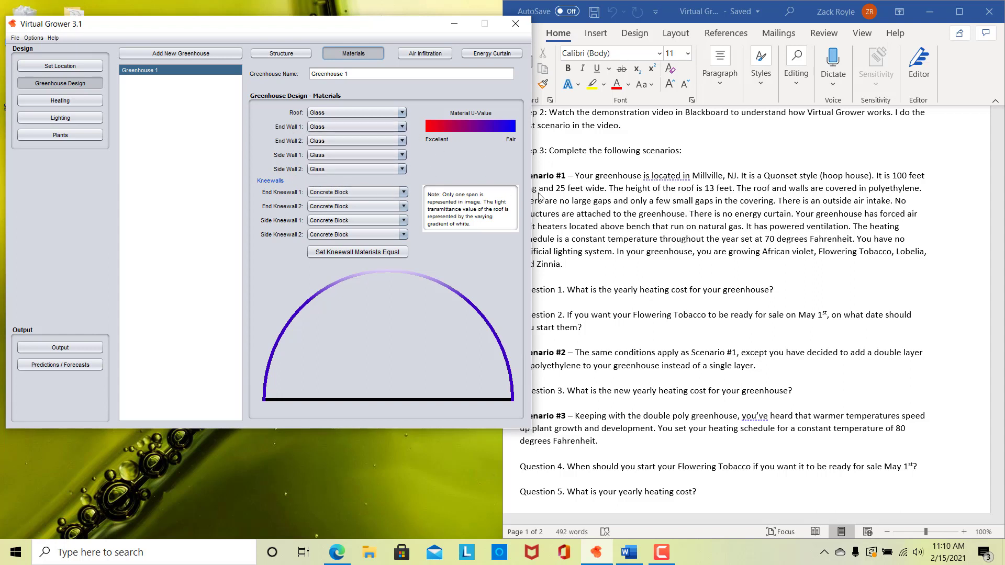
{"action": "left_click", "coordinate": [687, 265]}
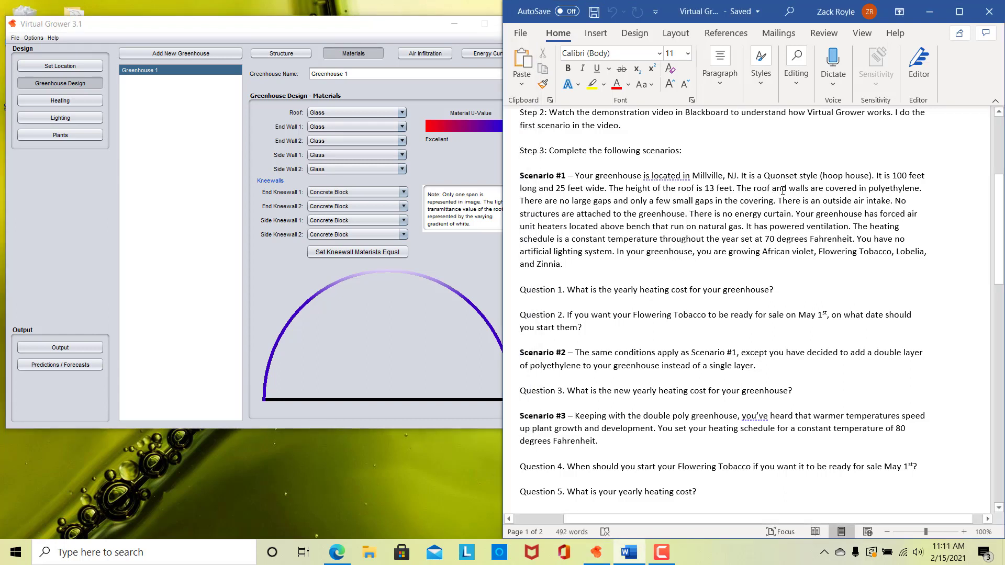
{"action": "left_click", "coordinate": [256, 128]}
{"action": "left_click", "coordinate": [402, 112]}
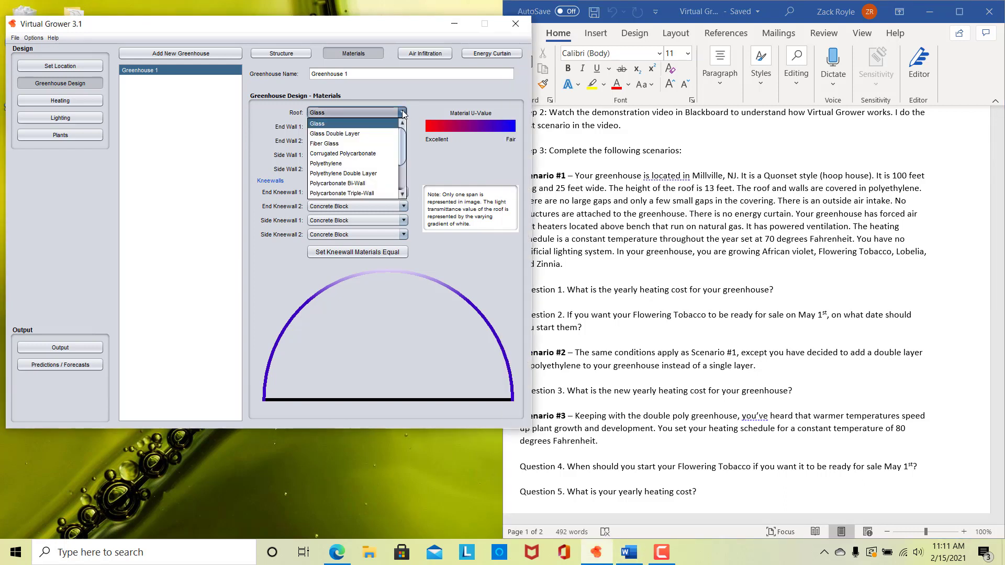
{"action": "left_click", "coordinate": [335, 163]}
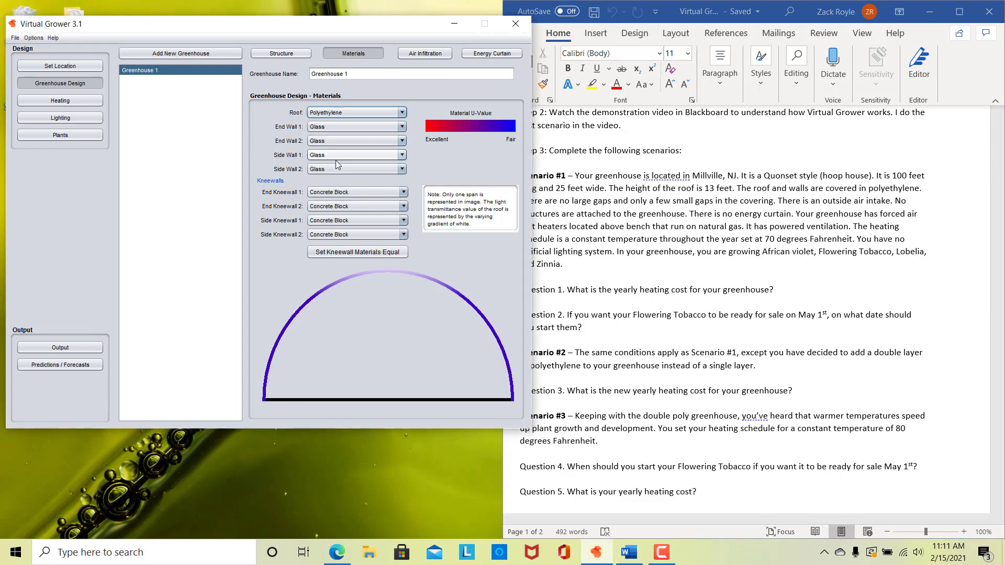
Set the material of both end walls and both side walls to Polyethylene
{"action": "left_click", "coordinate": [344, 128]}
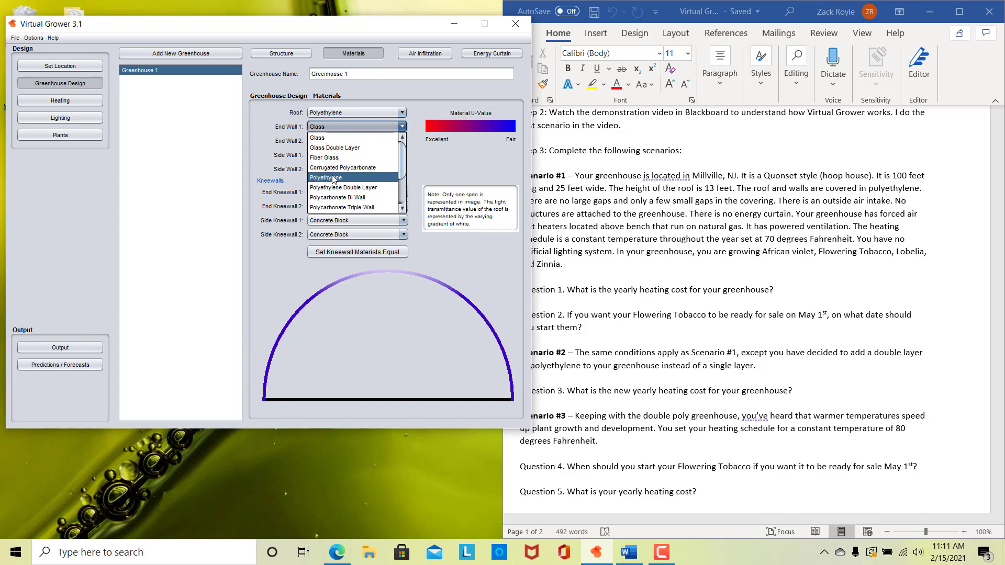
{"action": "left_click", "coordinate": [334, 178]}
{"action": "left_click", "coordinate": [331, 141]}
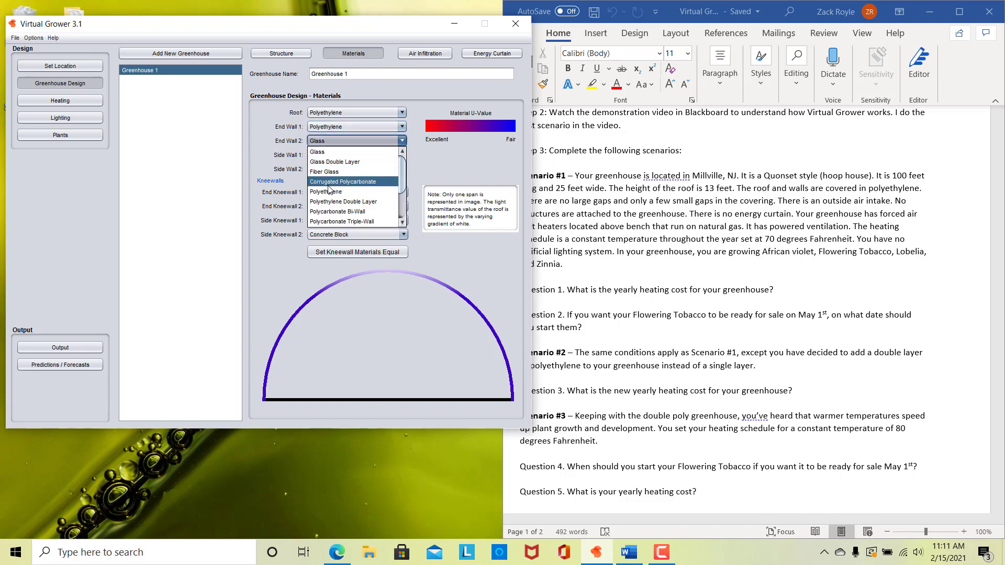
{"action": "left_click", "coordinate": [330, 190]}
{"action": "left_click", "coordinate": [326, 154]}
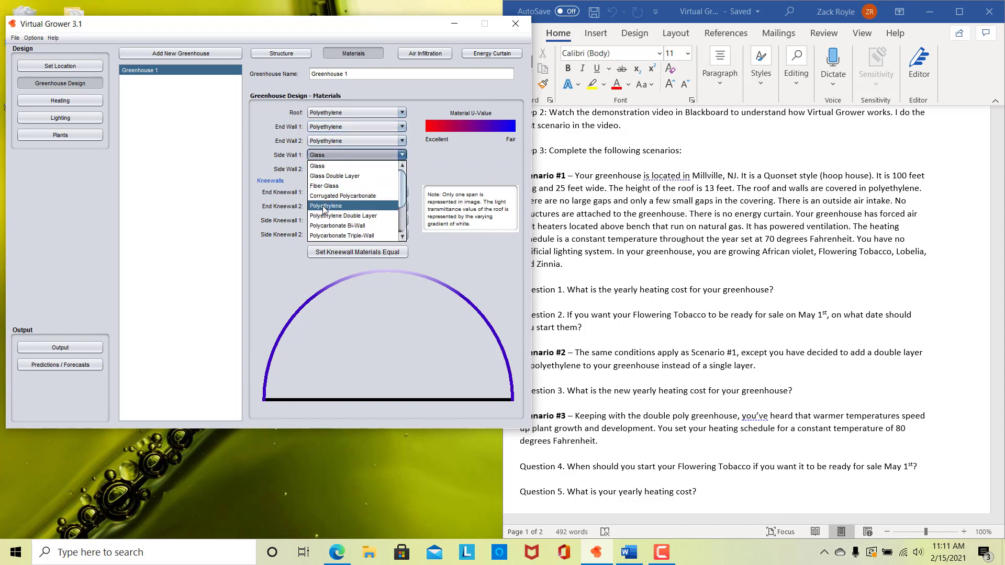
{"action": "left_click", "coordinate": [325, 207]}
{"action": "left_click", "coordinate": [324, 170]}
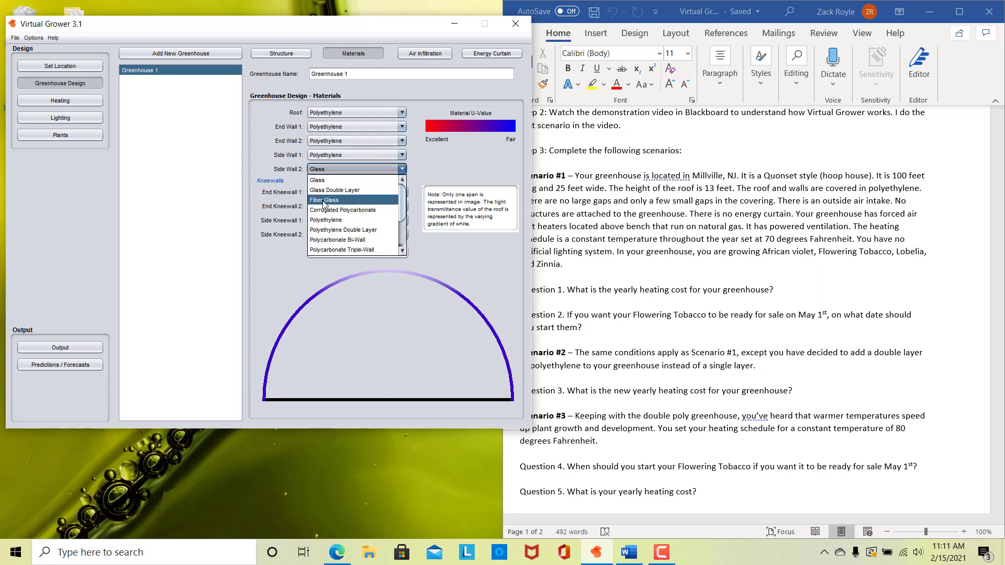
{"action": "left_click", "coordinate": [326, 220]}
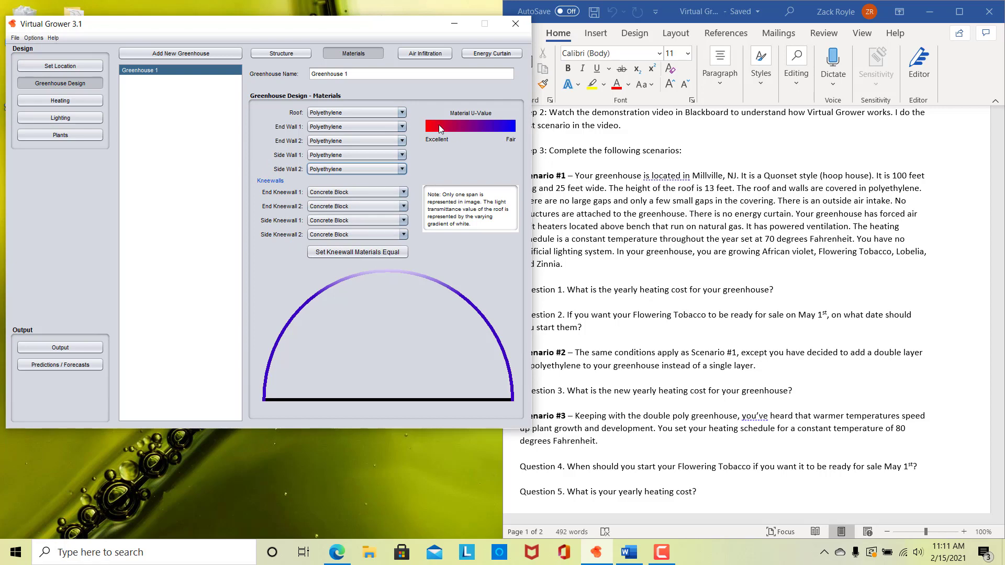
In the air infiltration settings, set the amount of large gaps to None and small gaps to Few
{"action": "left_click", "coordinate": [426, 54]}
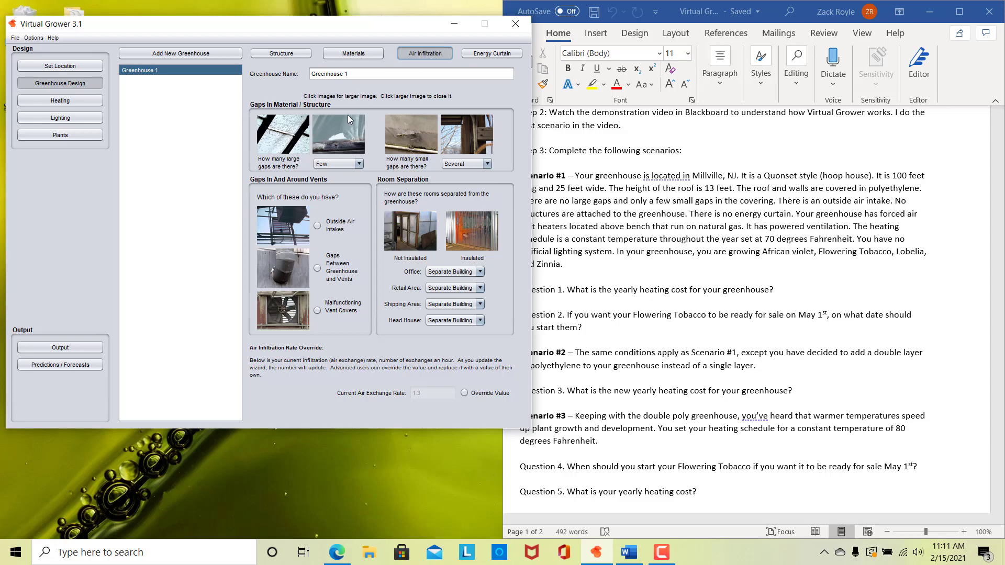
{"action": "left_click", "coordinate": [359, 165]}
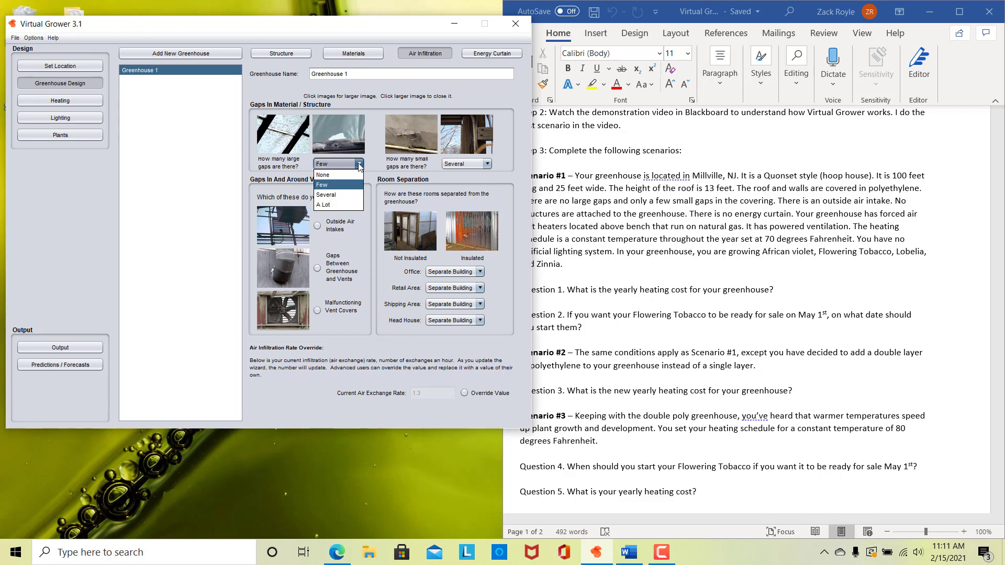
{"action": "left_click", "coordinate": [328, 176]}
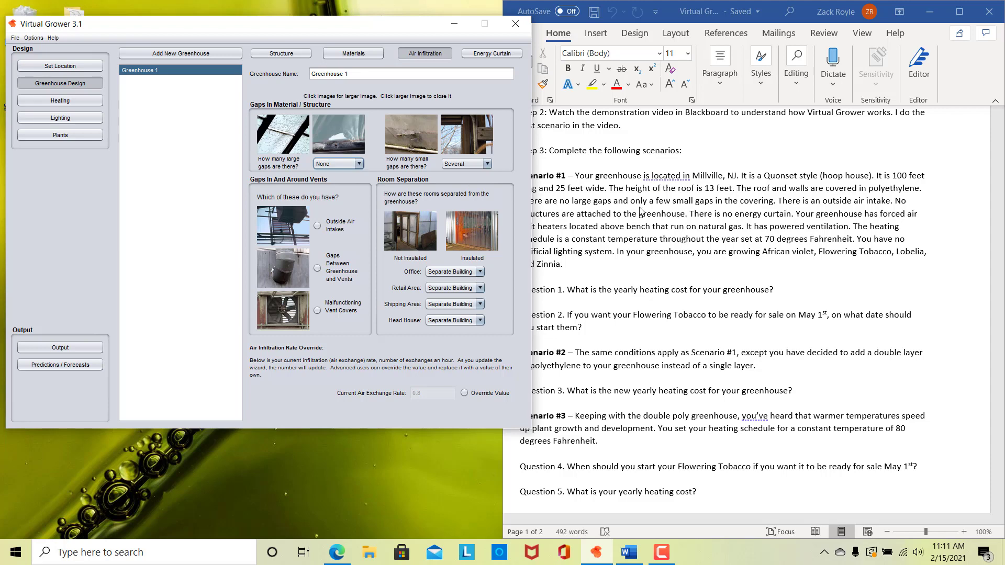
{"action": "left_click", "coordinate": [482, 164]}
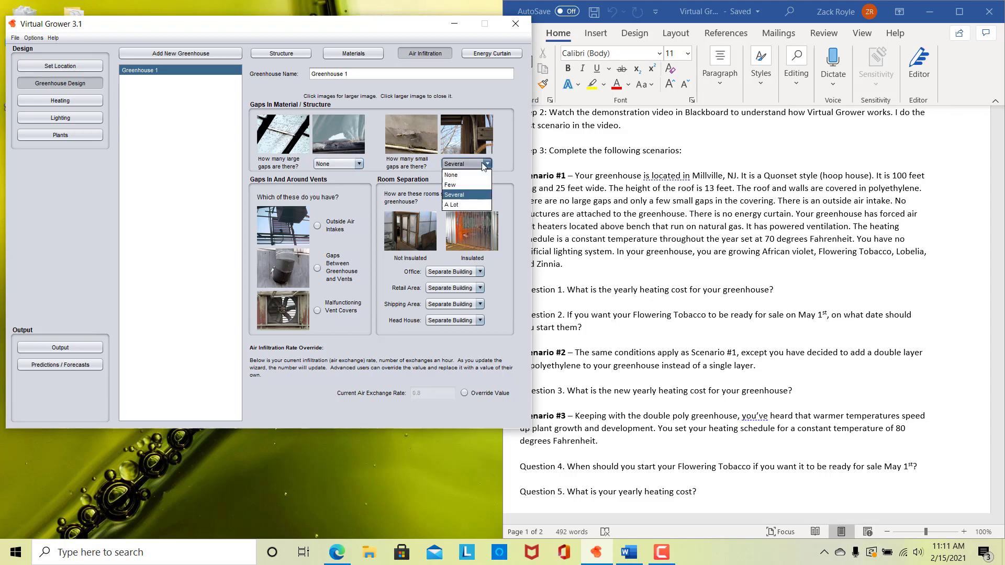
{"action": "left_click", "coordinate": [454, 185]}
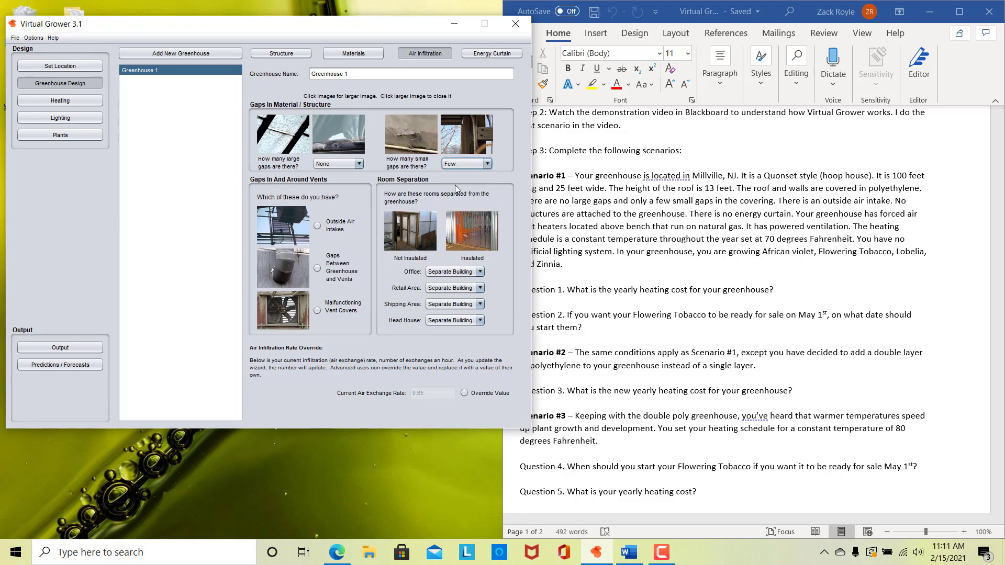
Mark Outside Air Intakes as present around the vents and check the room separation options for the office
{"action": "left_click", "coordinate": [318, 228]}
{"action": "left_click", "coordinate": [455, 272]}
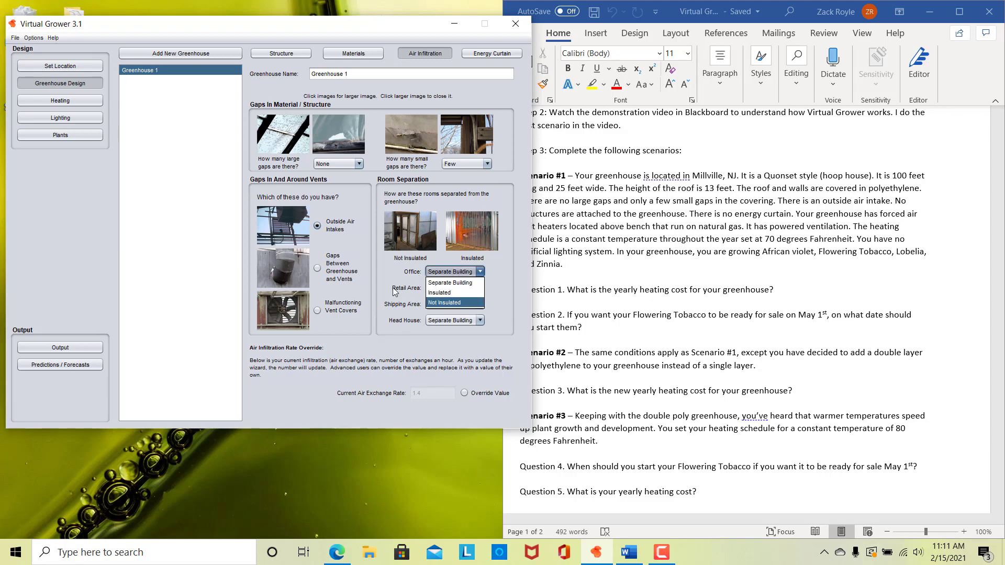
{"action": "left_click", "coordinate": [443, 273]}
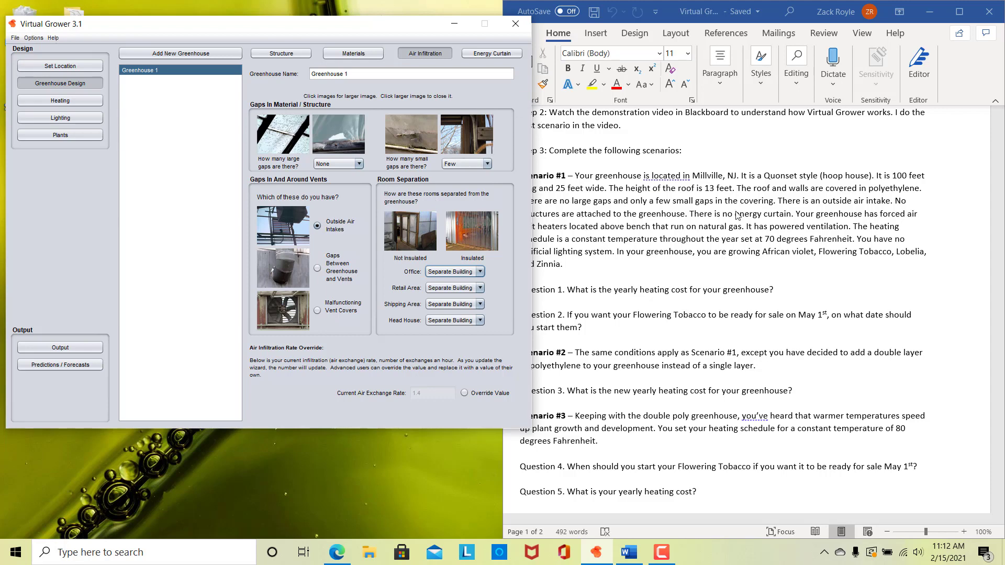
Review the greenhouse's energy curtain settings and compare them with the Scenario #1 description
{"action": "left_click", "coordinate": [490, 52]}
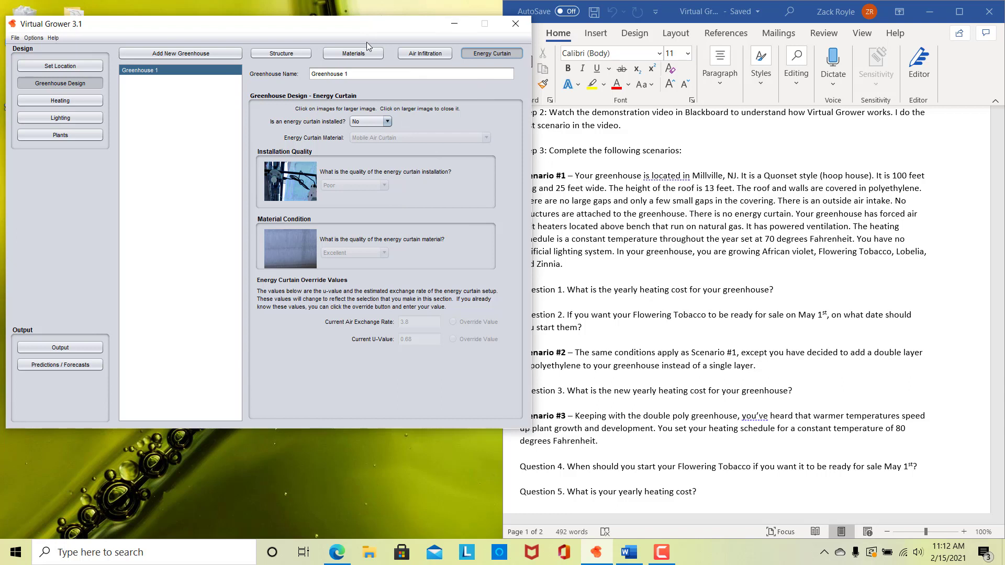
{"action": "left_click", "coordinate": [783, 217]}
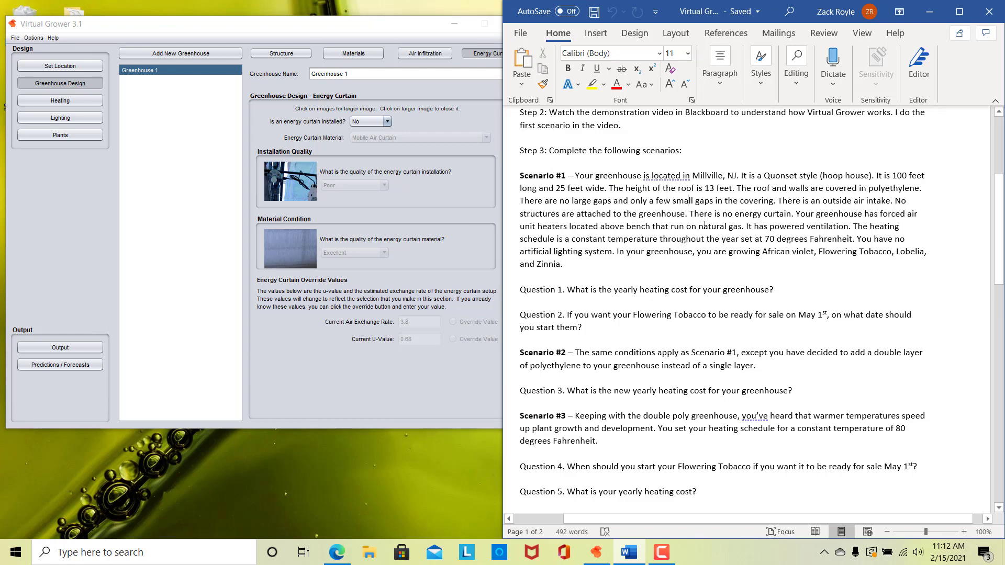
{"action": "left_click", "coordinate": [36, 219]}
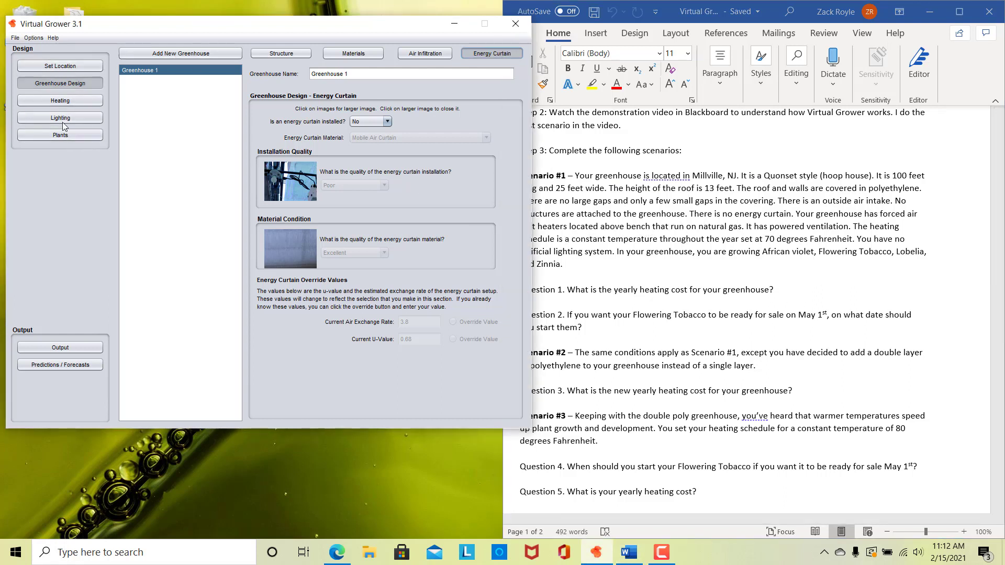
Check the default heating system's setup against Scenario #1, including the heat delivery variations and the fuel type
{"action": "left_click", "coordinate": [61, 100]}
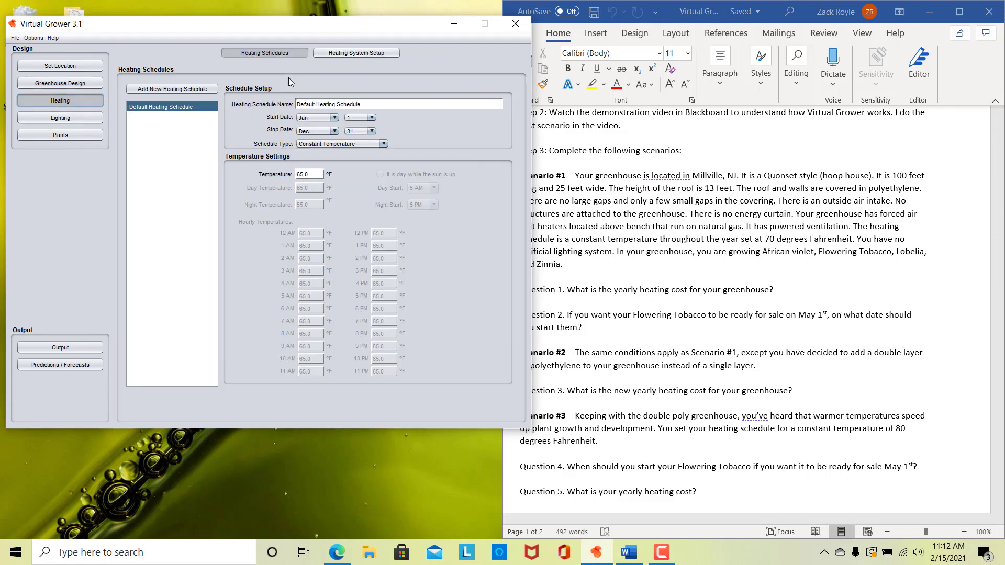
{"action": "left_click", "coordinate": [356, 53]}
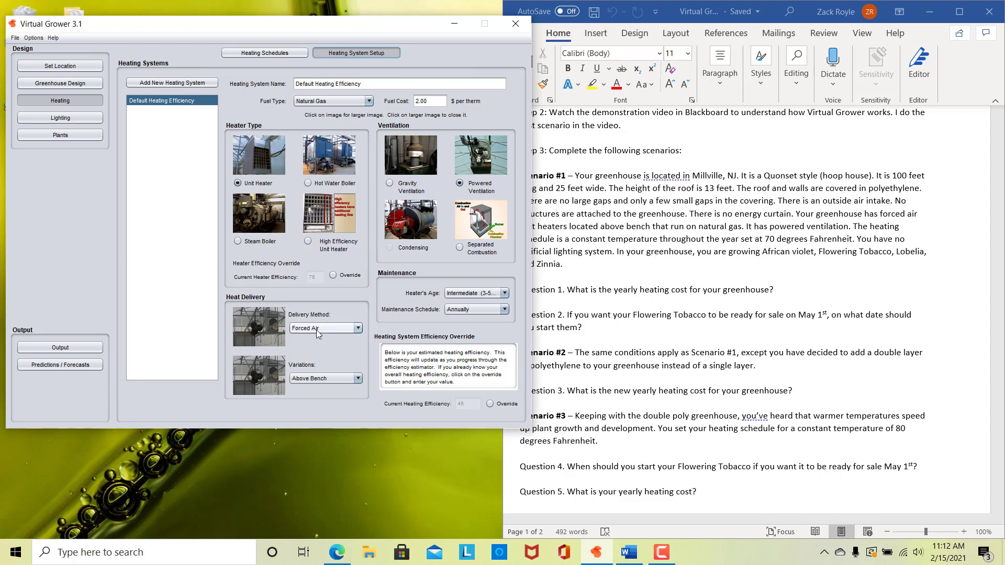
{"action": "left_click", "coordinate": [319, 383]}
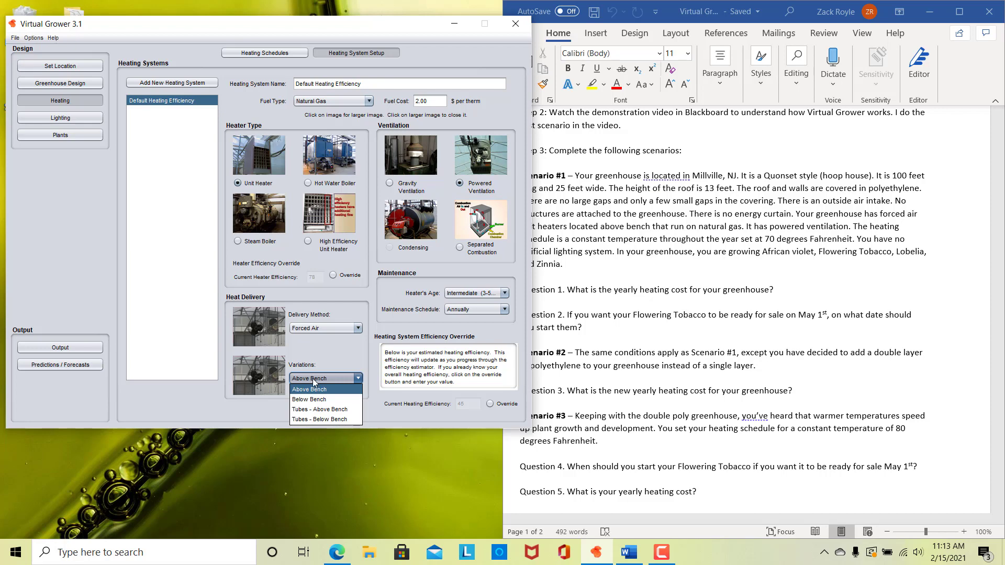
{"action": "left_click", "coordinate": [312, 379]}
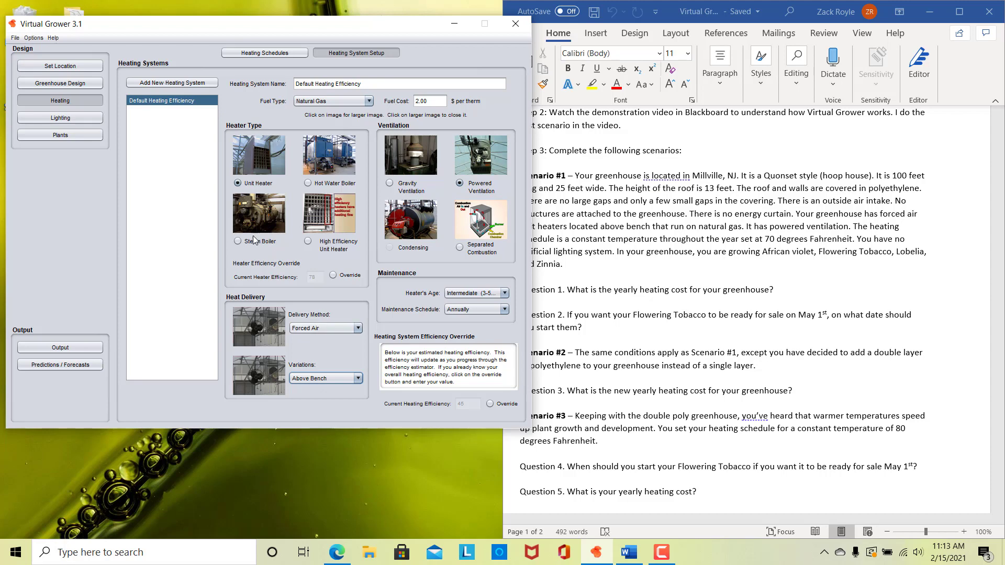
{"action": "left_click", "coordinate": [331, 101]}
{"action": "left_click", "coordinate": [318, 113]}
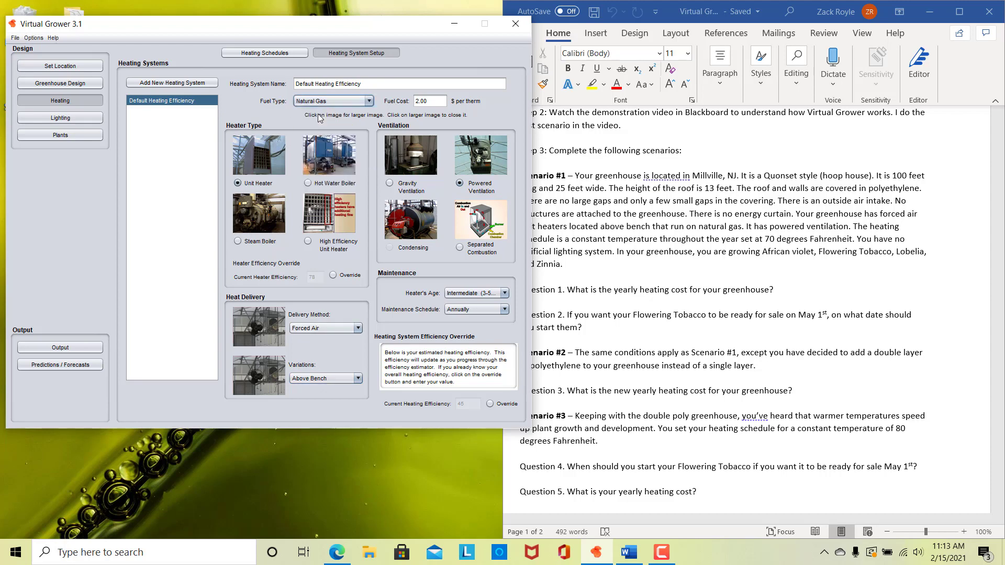
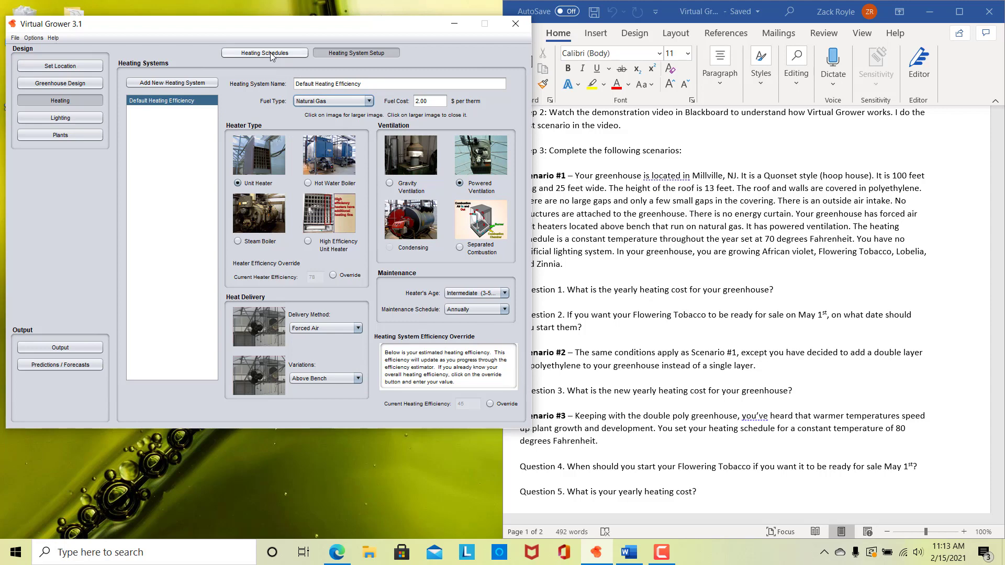
Open the heating schedules, and in the Word document's Scenario #1 text change "set at" to "set to" before 70 degrees Fahrenheit
{"action": "left_click", "coordinate": [271, 56]}
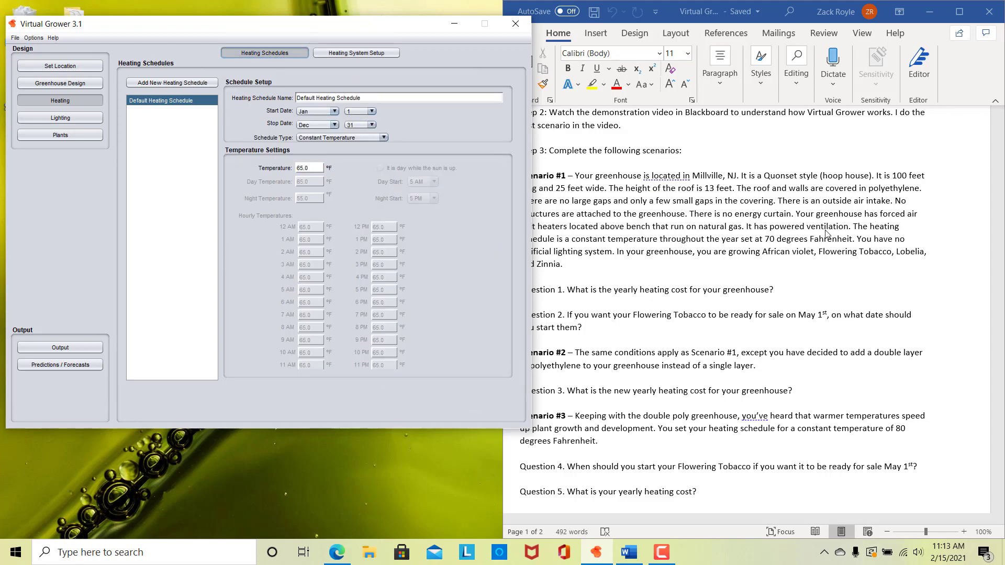
{"action": "left_click", "coordinate": [727, 279]}
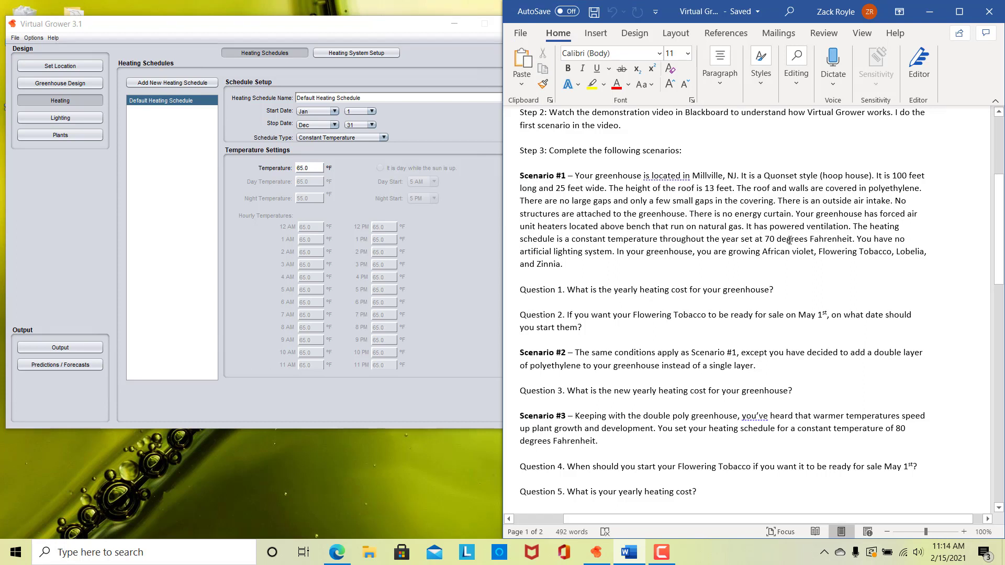
{"action": "key", "text": "BackSpace"}
{"action": "key", "text": "BackSpace"}
{"action": "key", "text": "BackSpace"}
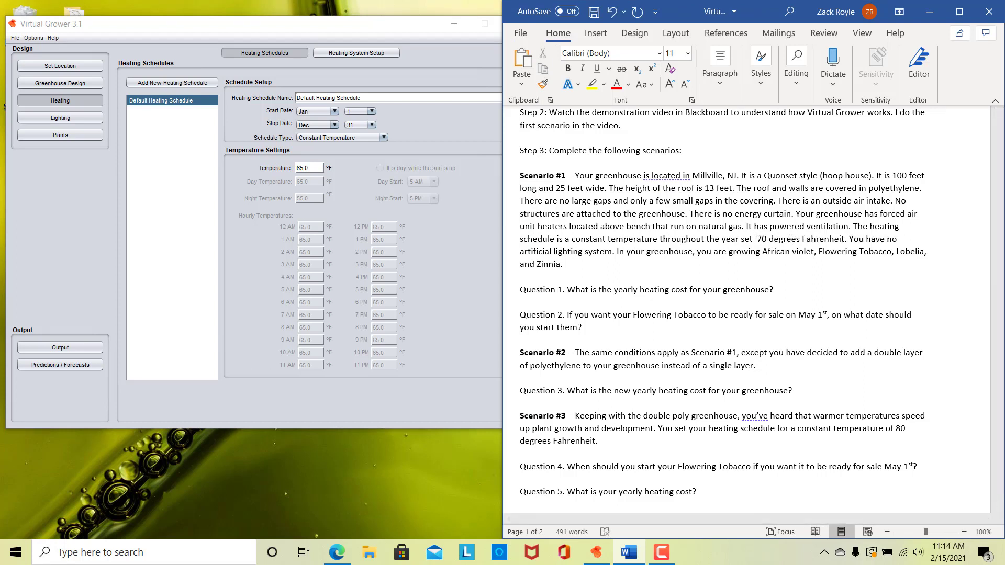
{"action": "type", "text": "to"}
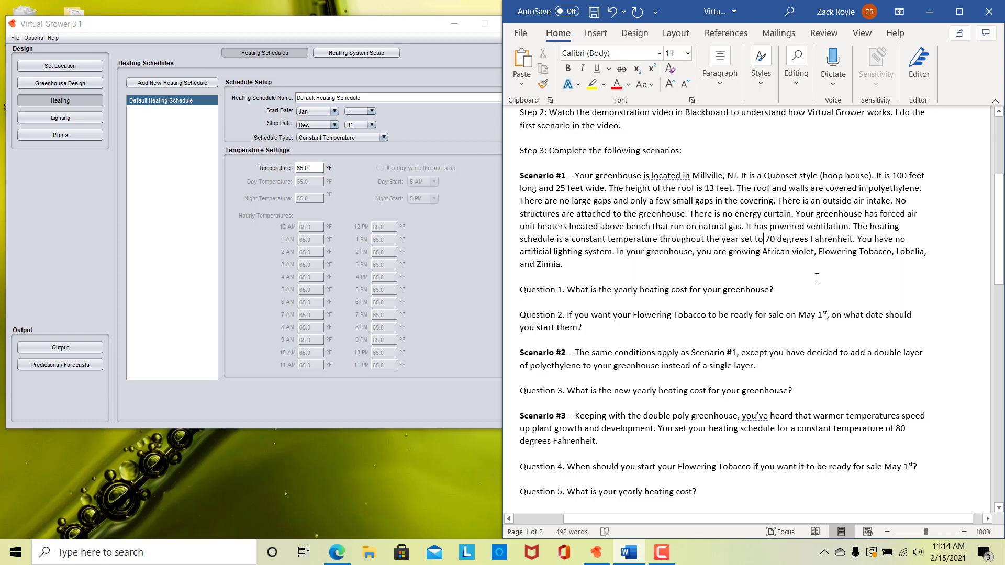
In Virtual Grower, try the Day and Night Temperatures and Hourly Temperatures schedule types, and return the default heating schedule to Constant Temperature
{"action": "left_click", "coordinate": [254, 255]}
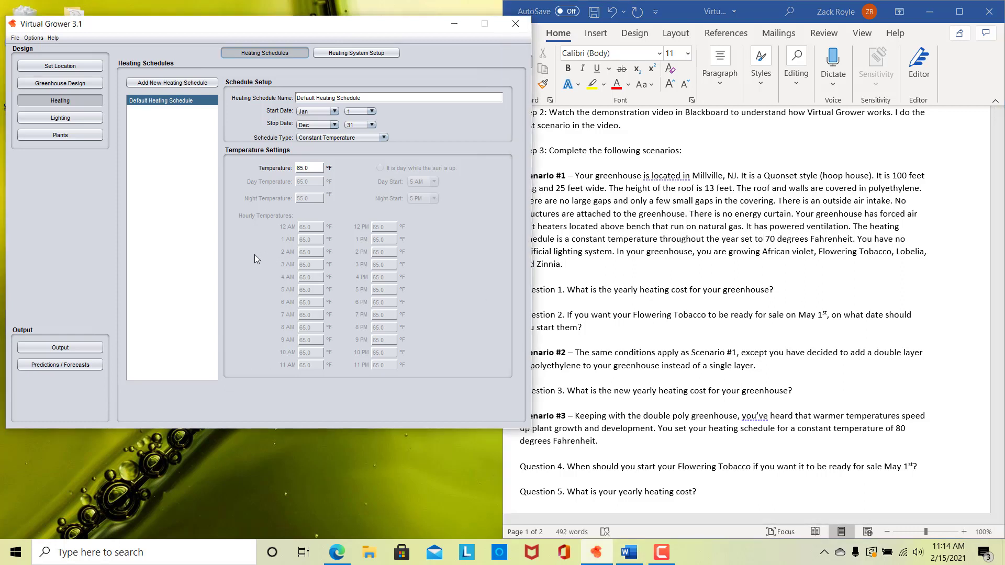
{"action": "left_click", "coordinate": [328, 137]}
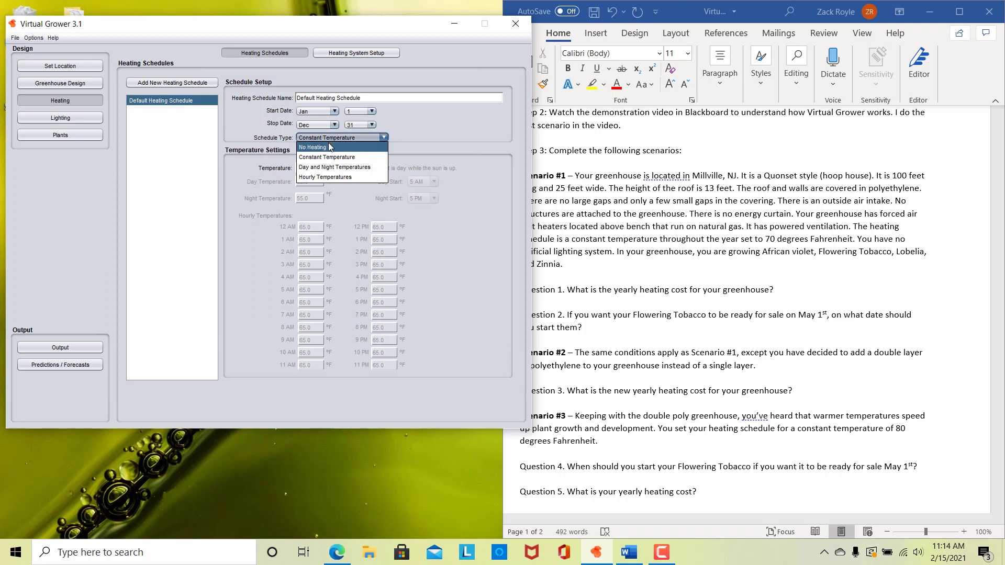
{"action": "left_click", "coordinate": [329, 140]}
{"action": "left_click", "coordinate": [328, 141]}
{"action": "left_click", "coordinate": [328, 167]}
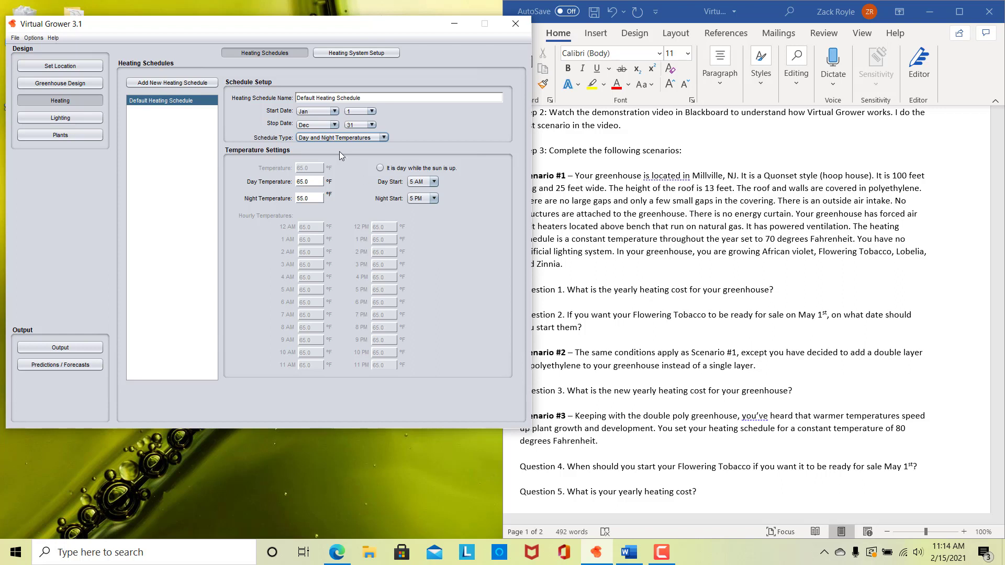
{"action": "left_click", "coordinate": [328, 137]}
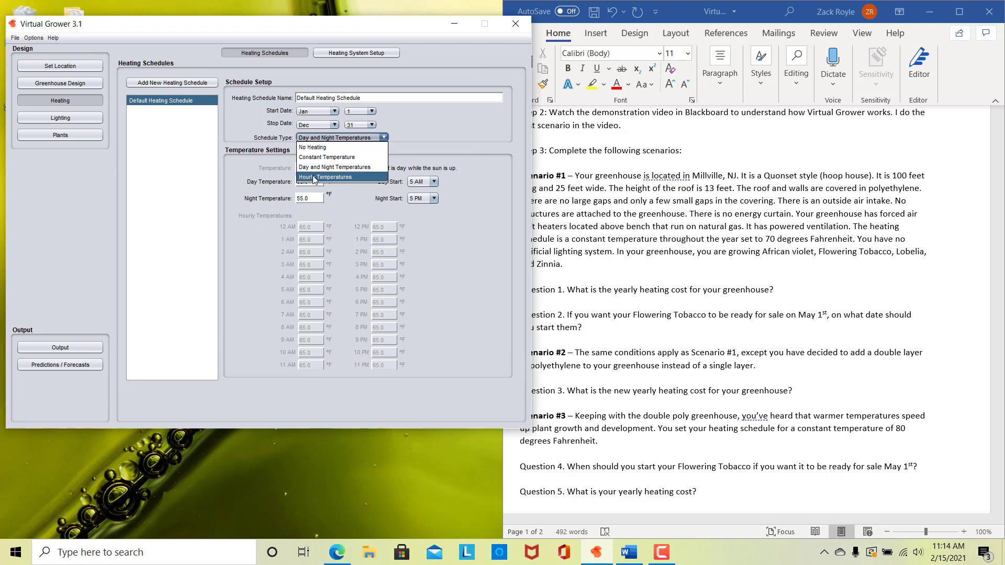
{"action": "left_click", "coordinate": [314, 177]}
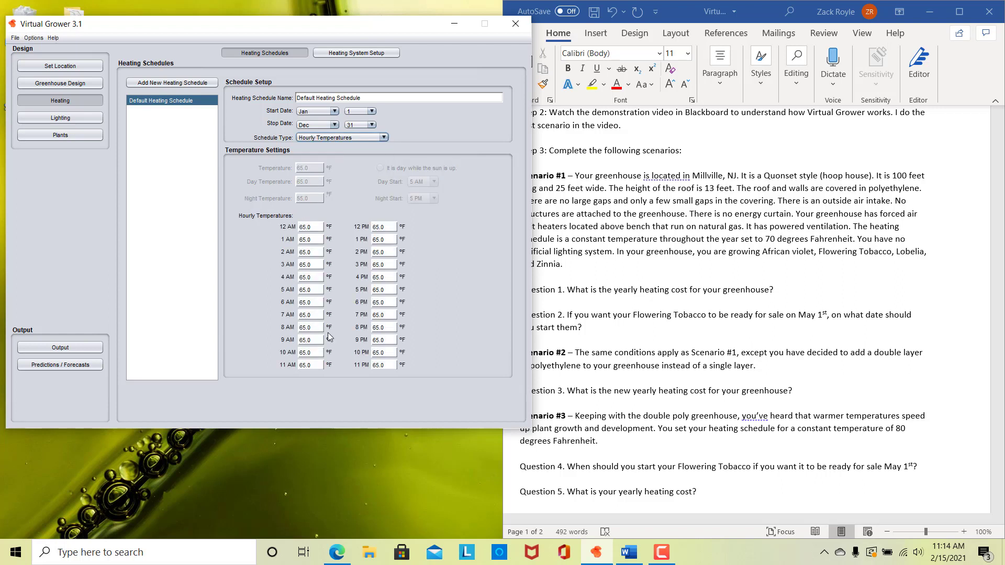
{"action": "left_click", "coordinate": [347, 138]}
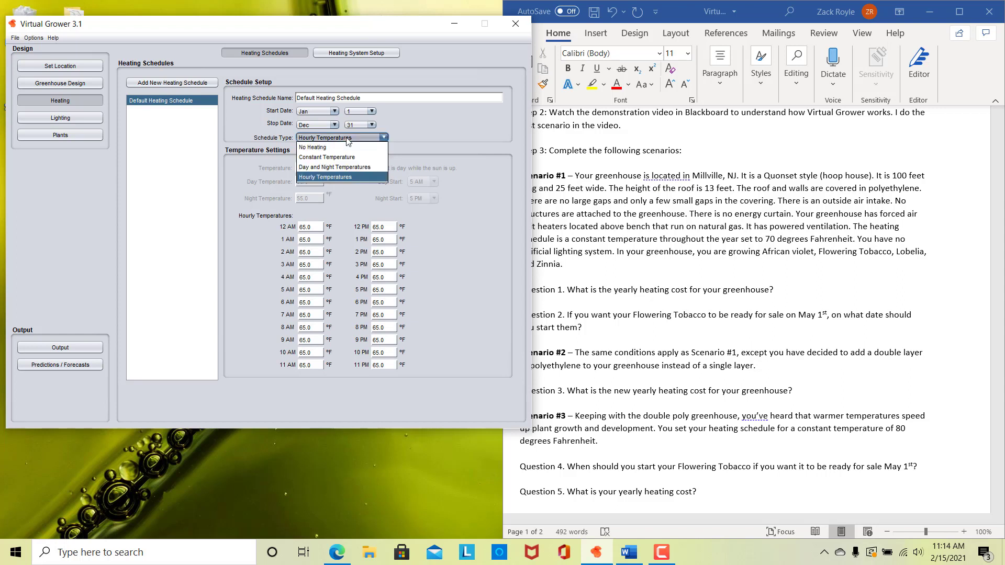
{"action": "left_click", "coordinate": [340, 157]}
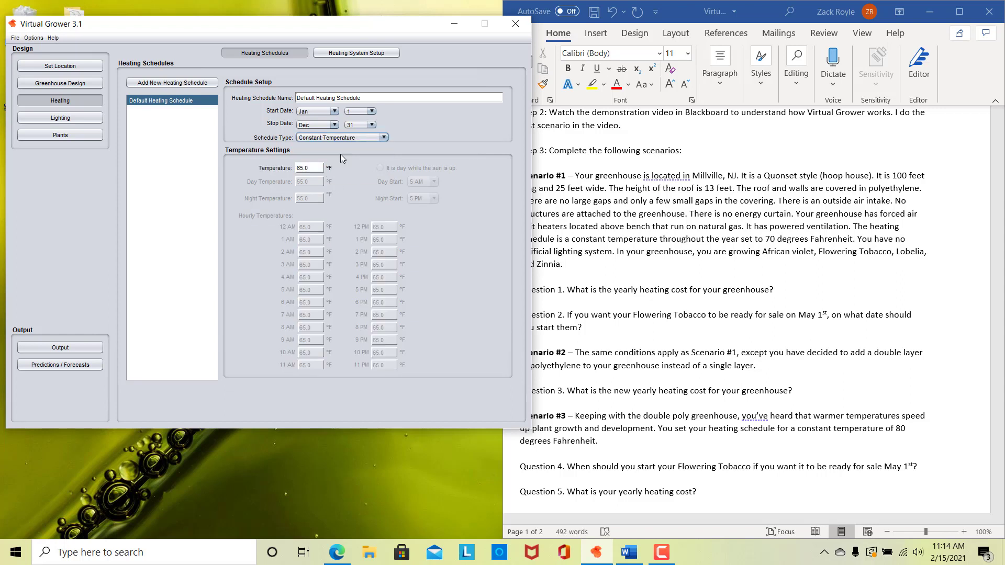
Set the default heating schedule's constant temperature to 70 °F
{"action": "left_click", "coordinate": [314, 168]}
{"action": "key", "text": "BackSpace"}
{"action": "key", "text": "BackSpace"}
{"action": "key", "text": "BackSpace"}
{"action": "key", "text": "BackSpace"}
{"action": "type", "text": "70"}
Review the lighting schedule and lighting setup, including the lighting unit and light type options, and compare them with the Scenario #1 description
{"action": "left_click", "coordinate": [67, 117]}
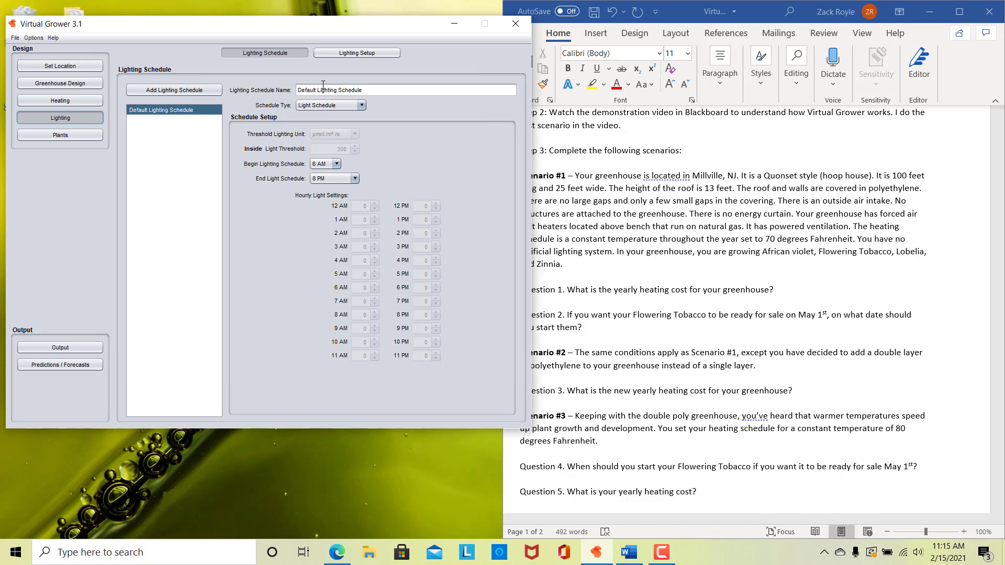
{"action": "left_click", "coordinate": [335, 52]}
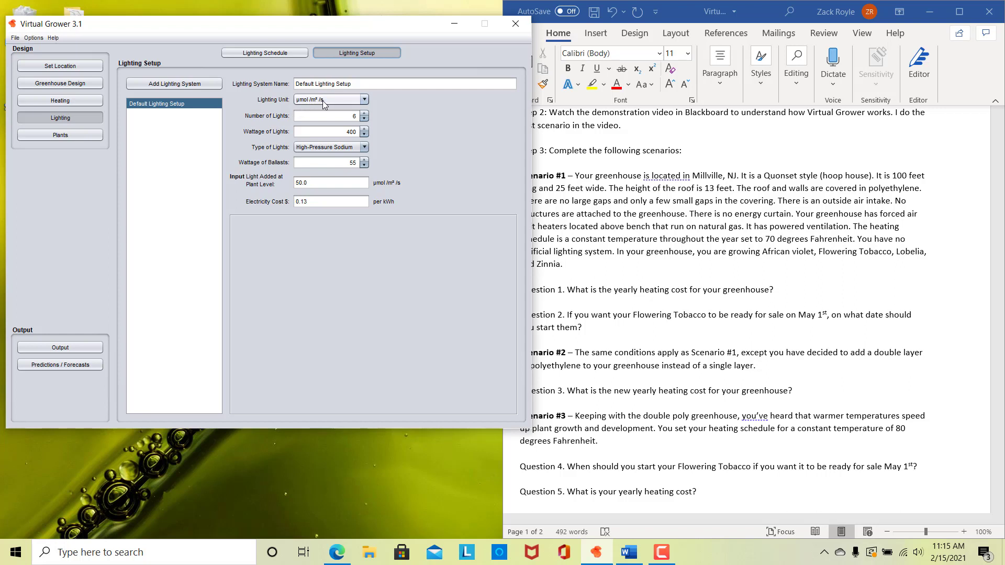
{"action": "left_click", "coordinate": [325, 100]}
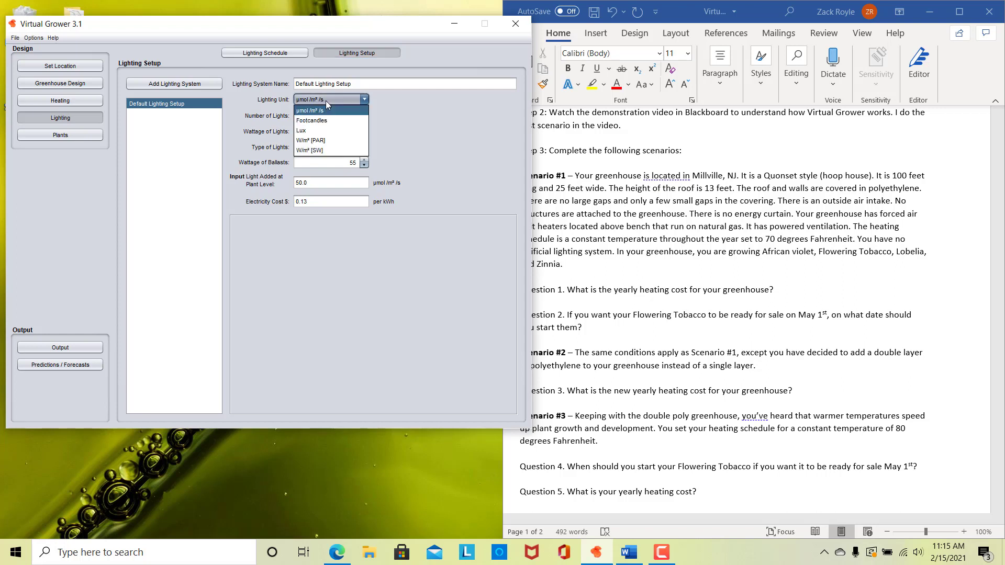
{"action": "left_click", "coordinate": [326, 110]}
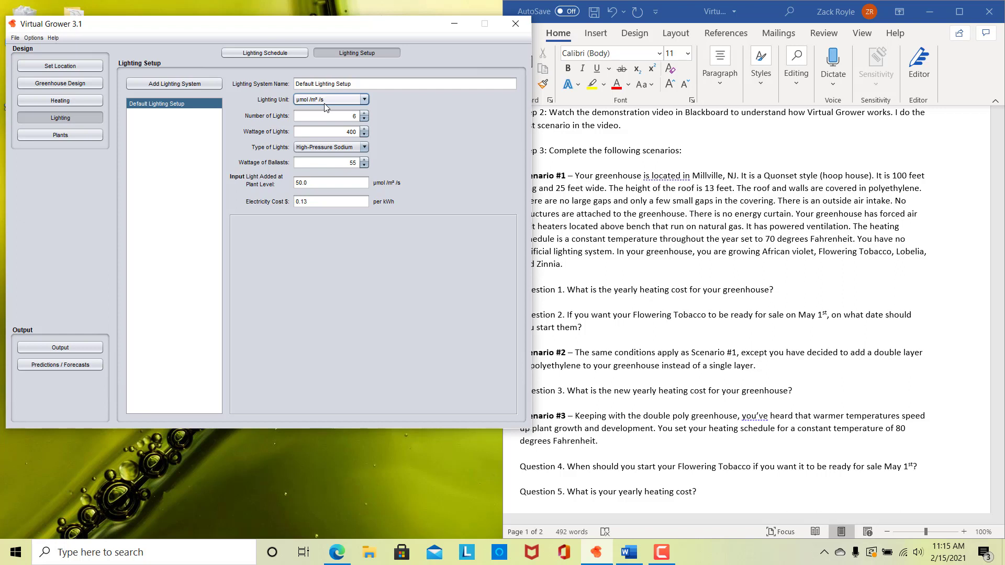
{"action": "left_click", "coordinate": [313, 147]}
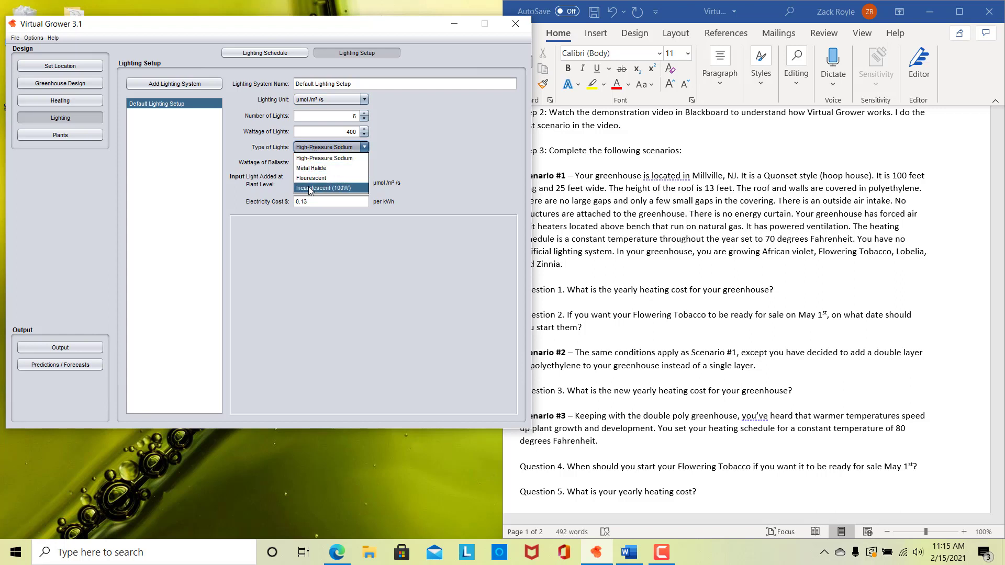
{"action": "left_click", "coordinate": [422, 145]}
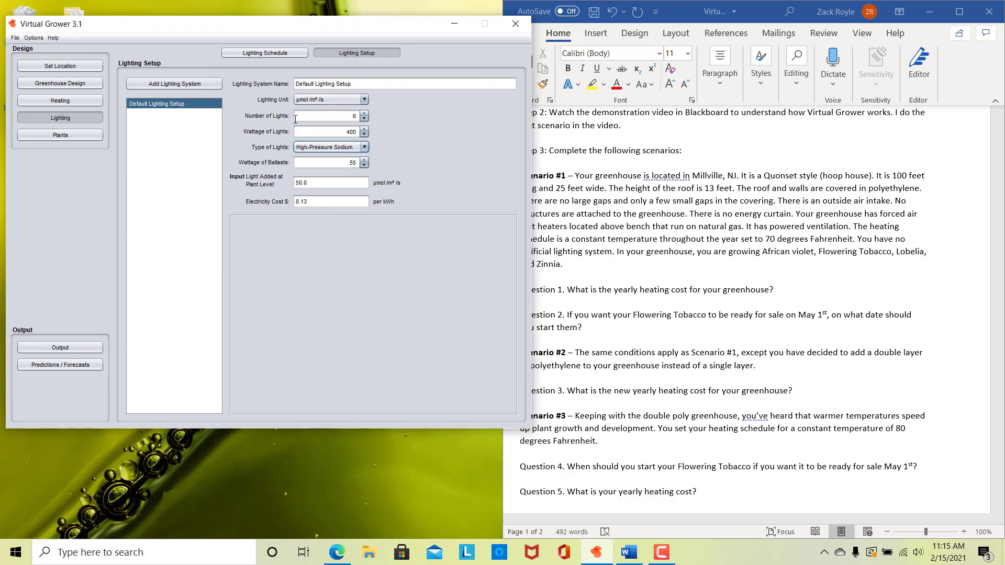
{"action": "left_click", "coordinate": [246, 54]}
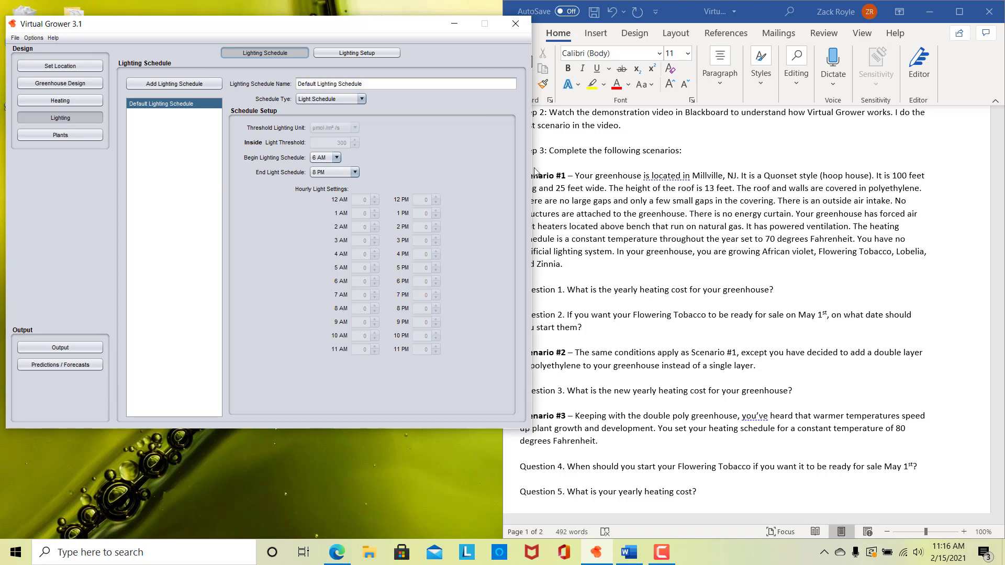
{"action": "left_click", "coordinate": [699, 248]}
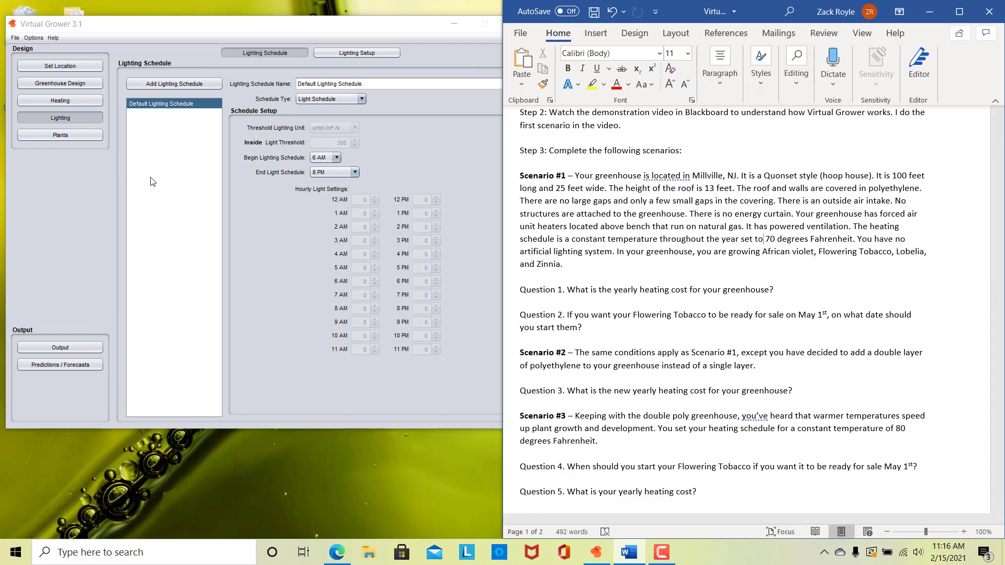
Create a new plant list and add African violet (Saintpaula ionantha) to its selected species
{"action": "left_click", "coordinate": [49, 135]}
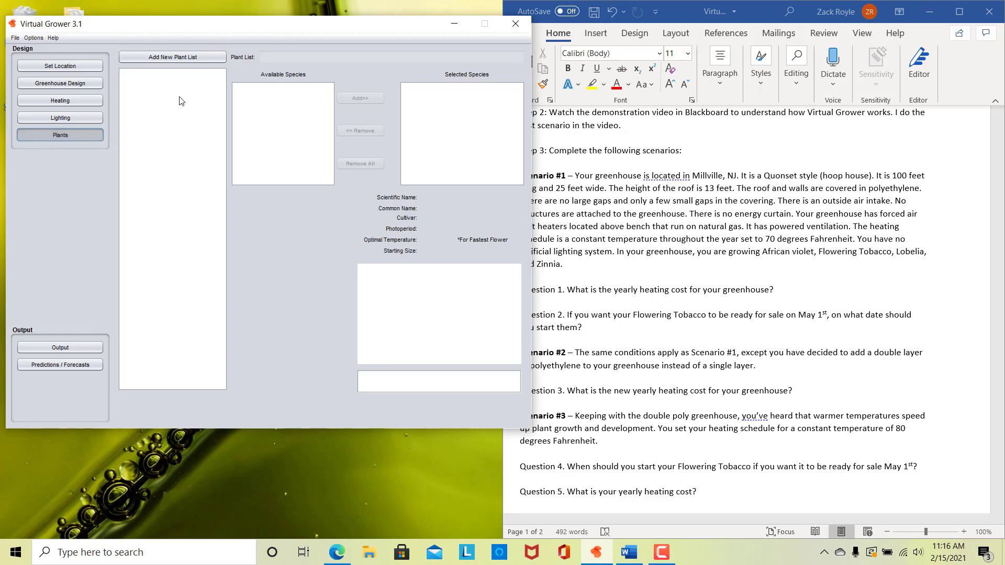
{"action": "left_click", "coordinate": [170, 58]}
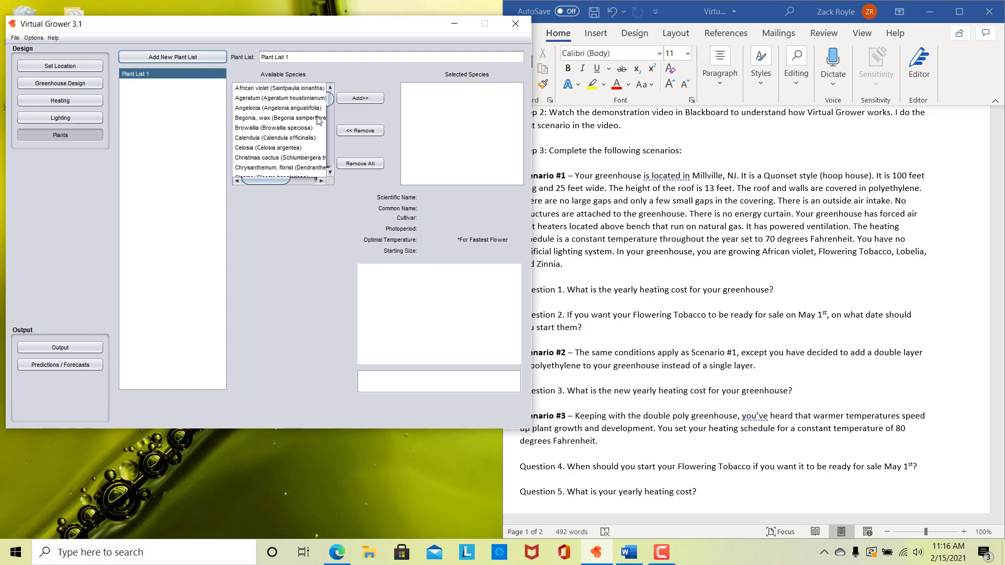
{"action": "left_click", "coordinate": [267, 89]}
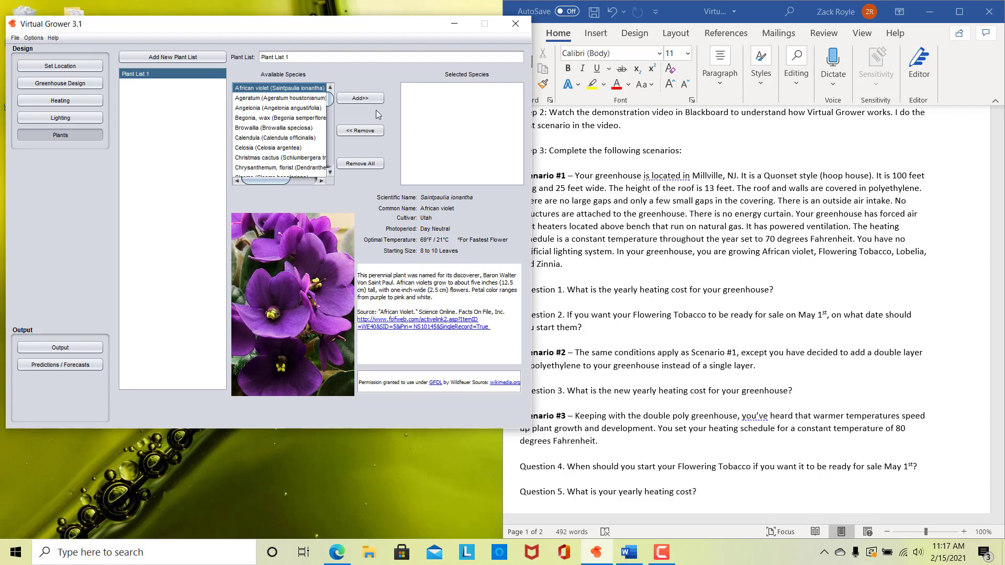
{"action": "left_click", "coordinate": [353, 98]}
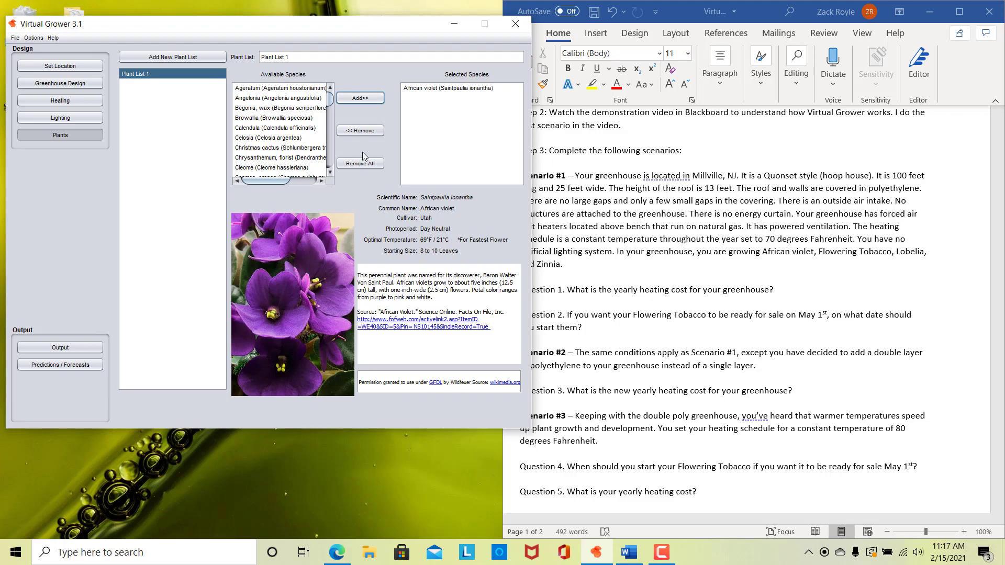
Find Flowering Tobacco (Nicotiana alata) among the available species and add it to the plant list
{"action": "left_click", "coordinate": [331, 174]}
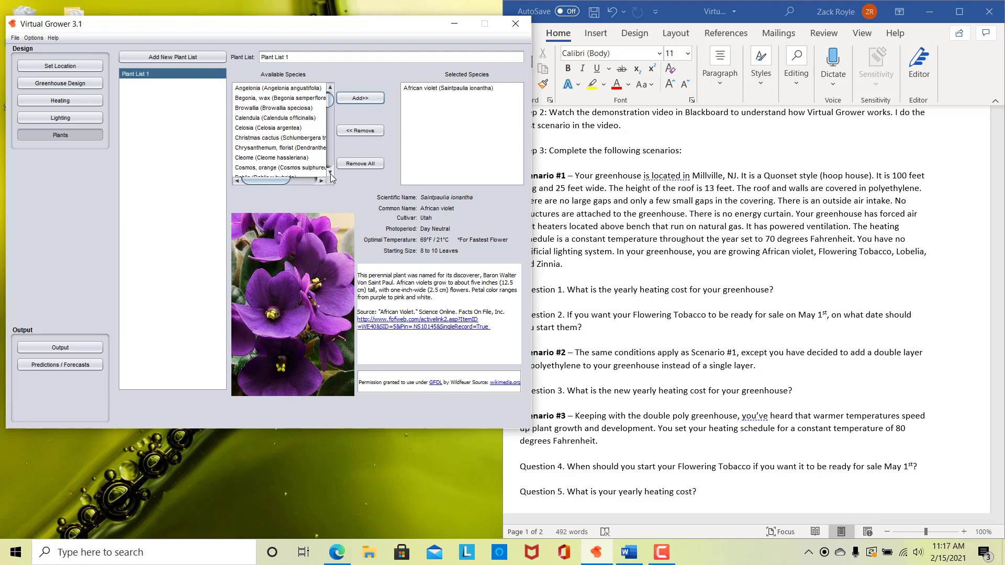
{"action": "left_click", "coordinate": [330, 175]}
{"action": "left_click", "coordinate": [331, 174]}
{"action": "left_click", "coordinate": [331, 174]}
{"action": "left_click", "coordinate": [331, 174]}
{"action": "left_click", "coordinate": [331, 174]}
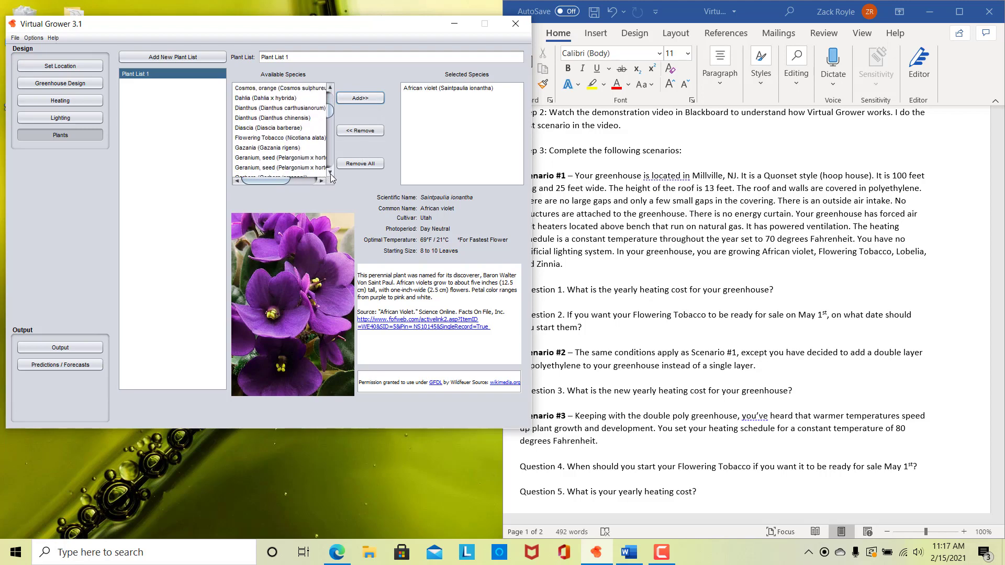
{"action": "left_click", "coordinate": [277, 139]}
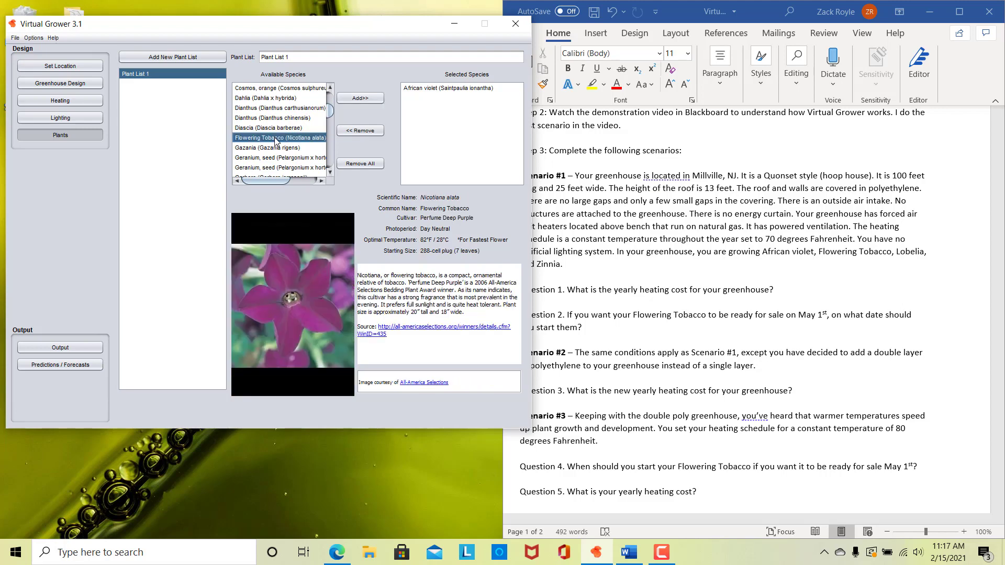
{"action": "left_click", "coordinate": [360, 98]}
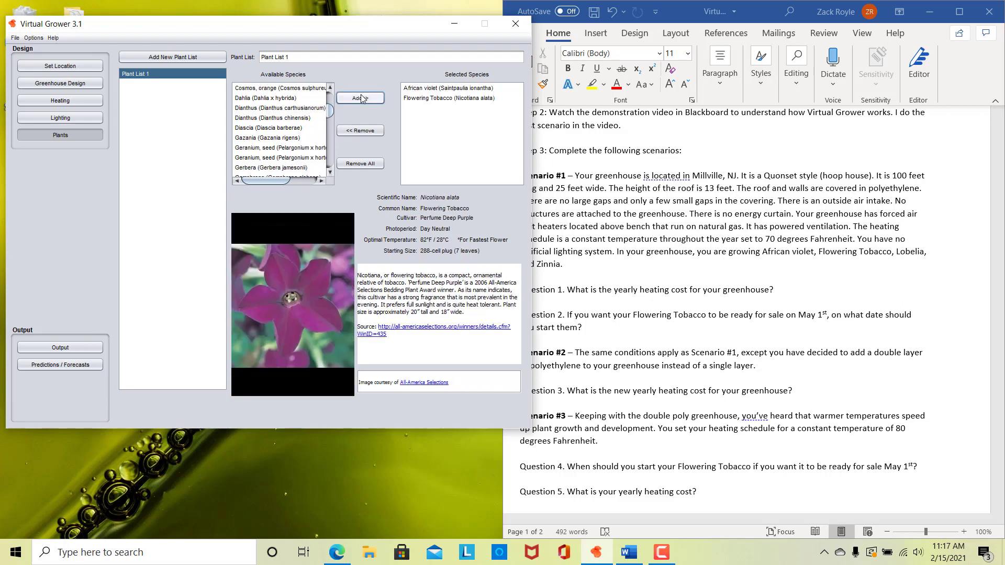
Find Lobelia (Lobelia erinus) among the available species and add it to the plant list
{"action": "left_click", "coordinate": [331, 171]}
{"action": "left_click", "coordinate": [330, 171]}
{"action": "left_click", "coordinate": [330, 171]}
{"action": "left_click", "coordinate": [331, 171]}
{"action": "left_click", "coordinate": [331, 172]}
{"action": "left_click", "coordinate": [330, 171]}
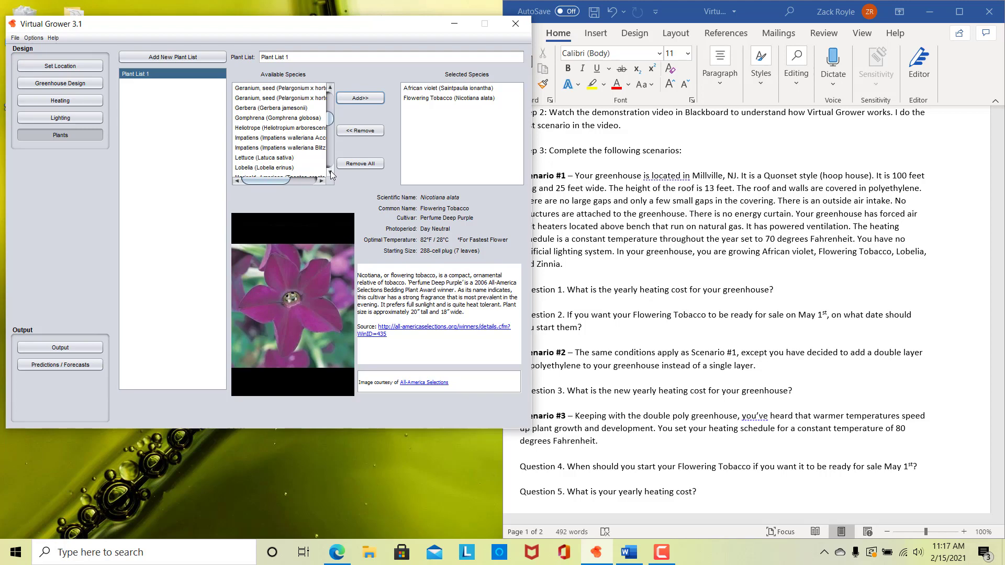
{"action": "left_click", "coordinate": [295, 168]}
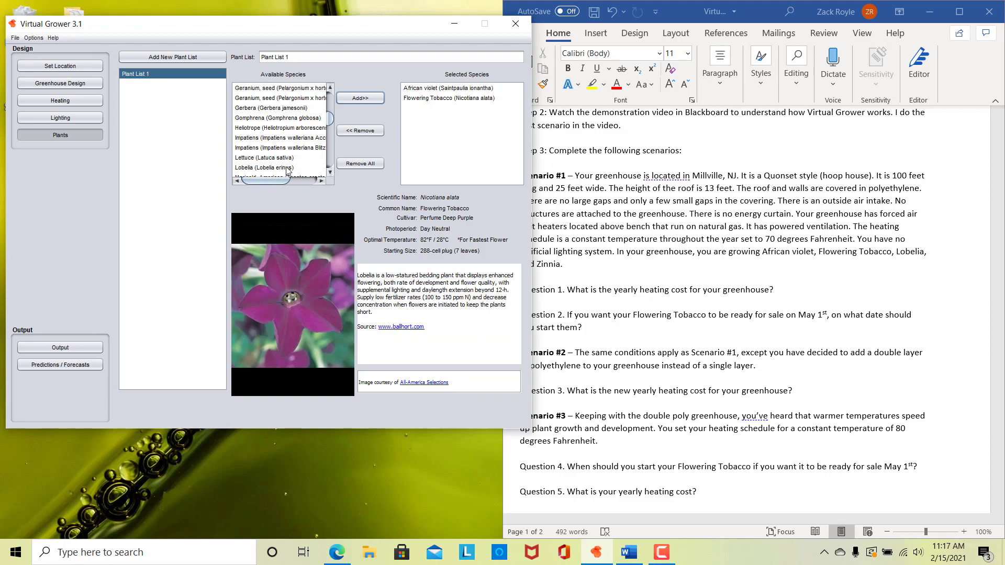
{"action": "left_click", "coordinate": [367, 99]}
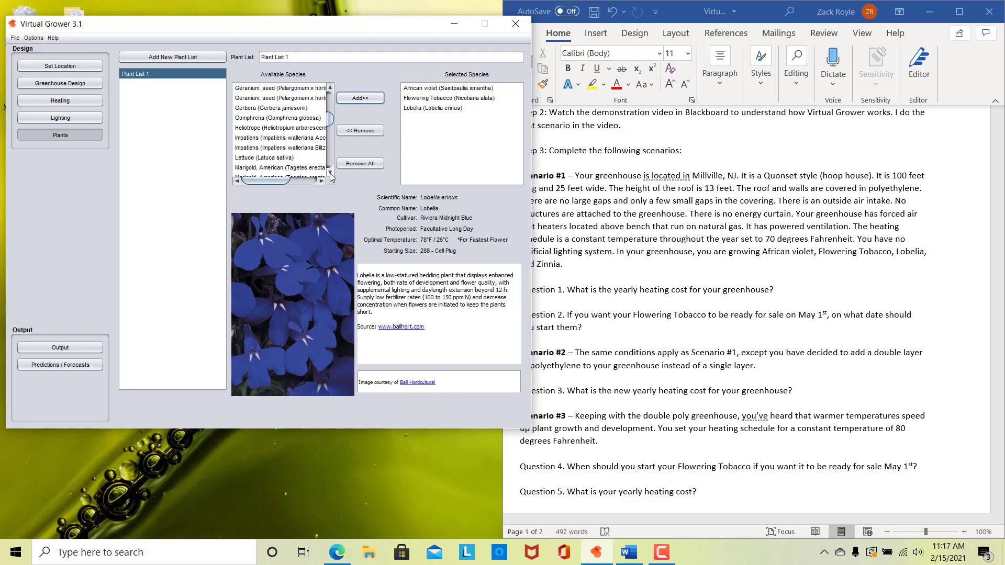
Add Zinnia (Zinnia elegans), the last available species, to the plant list
{"action": "left_click_drag", "start_coordinate": [330, 173], "coordinate": [330, 174]}
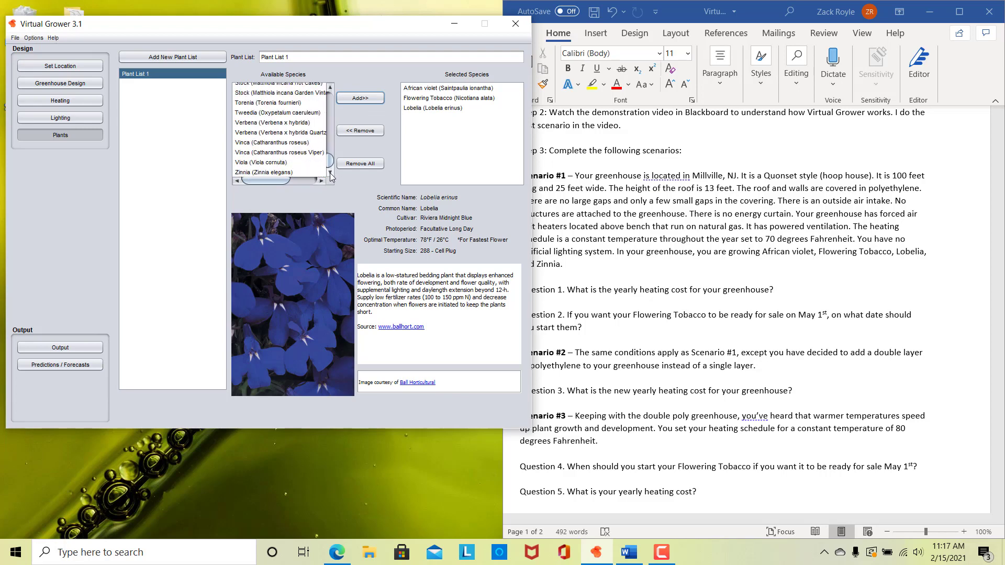
{"action": "left_click", "coordinate": [262, 173]}
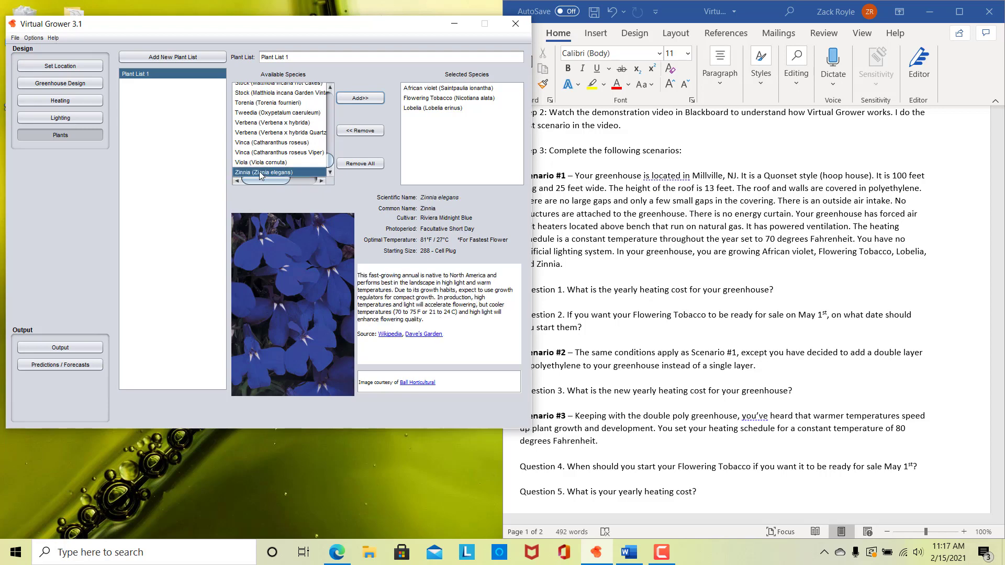
{"action": "left_click", "coordinate": [360, 99]}
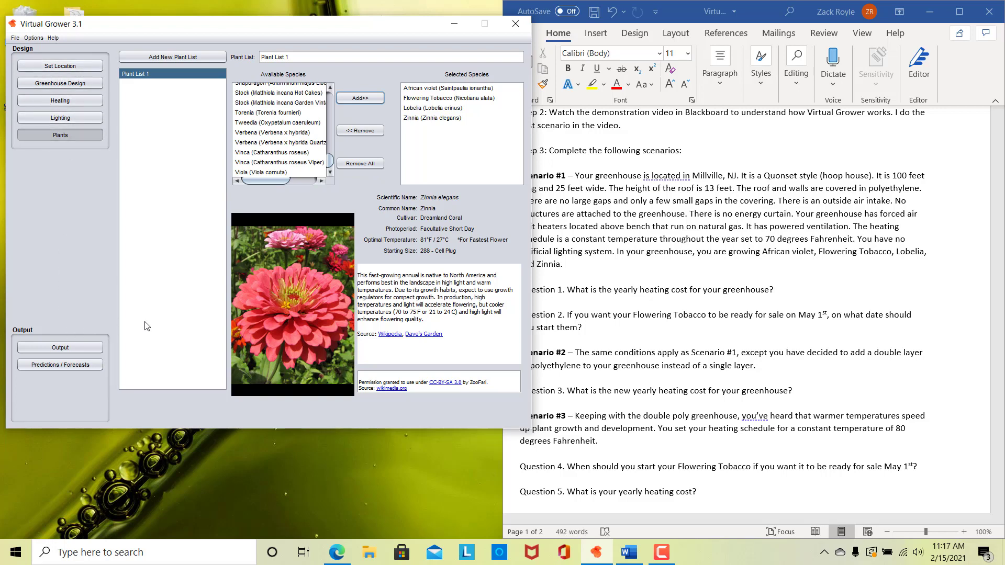
Open the greenhouse output setup and check the Scenario #1 questions in the Word document
{"action": "left_click", "coordinate": [79, 349]}
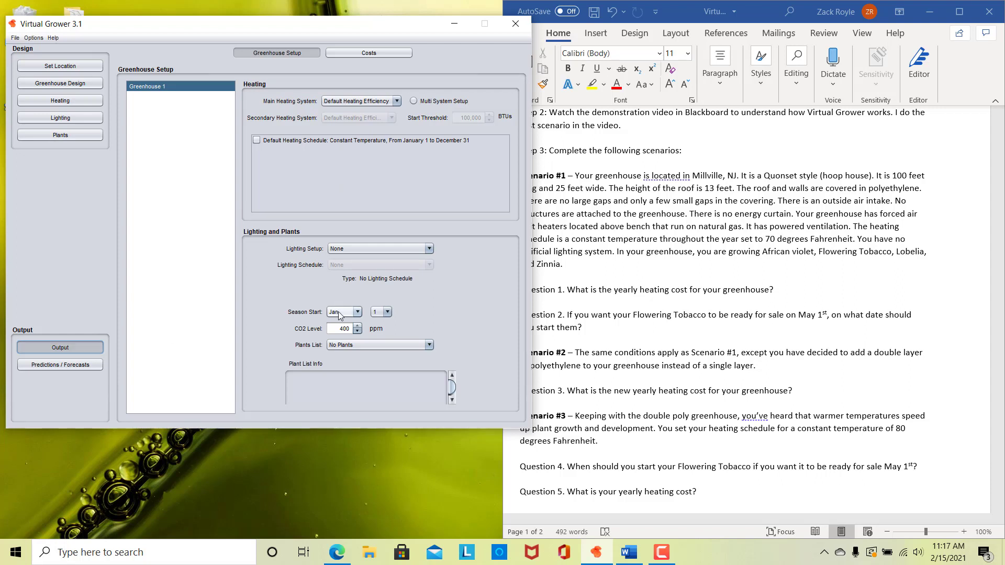
{"action": "left_click", "coordinate": [636, 273]}
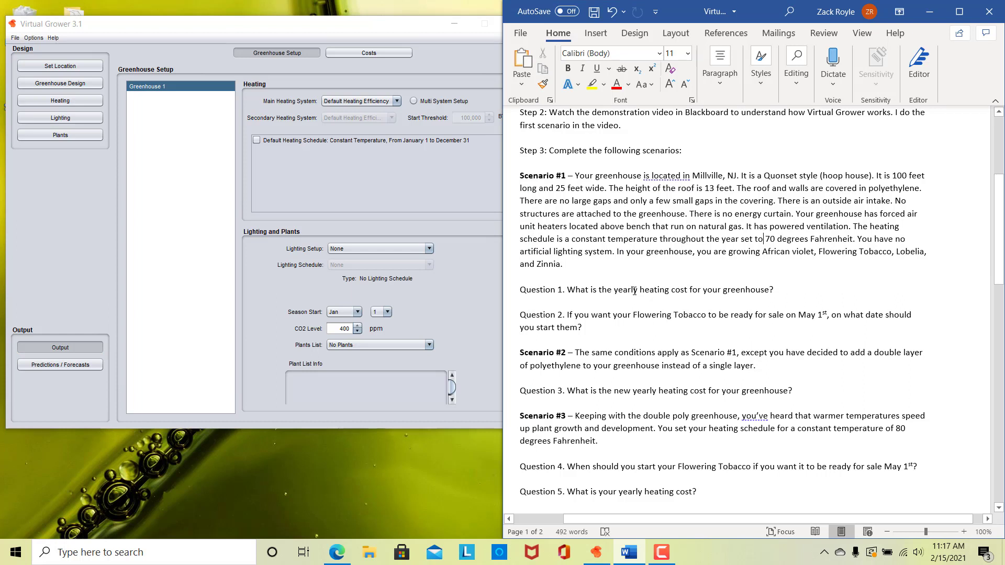
Assign the Default Heating Schedule and Plant List 1 to Greenhouse 1, checking the species in the plant list info
{"action": "left_click", "coordinate": [197, 252]}
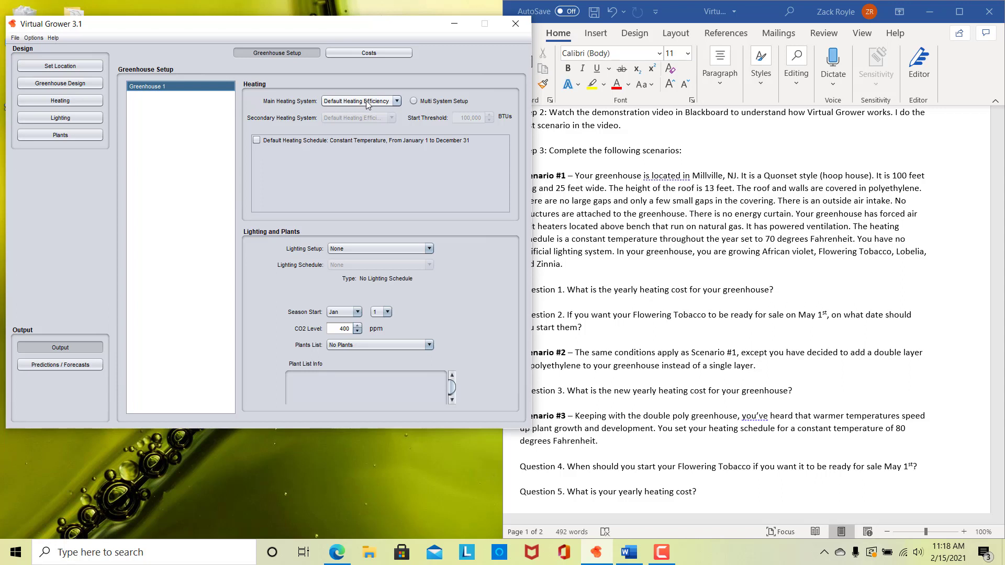
{"action": "left_click", "coordinate": [256, 141]}
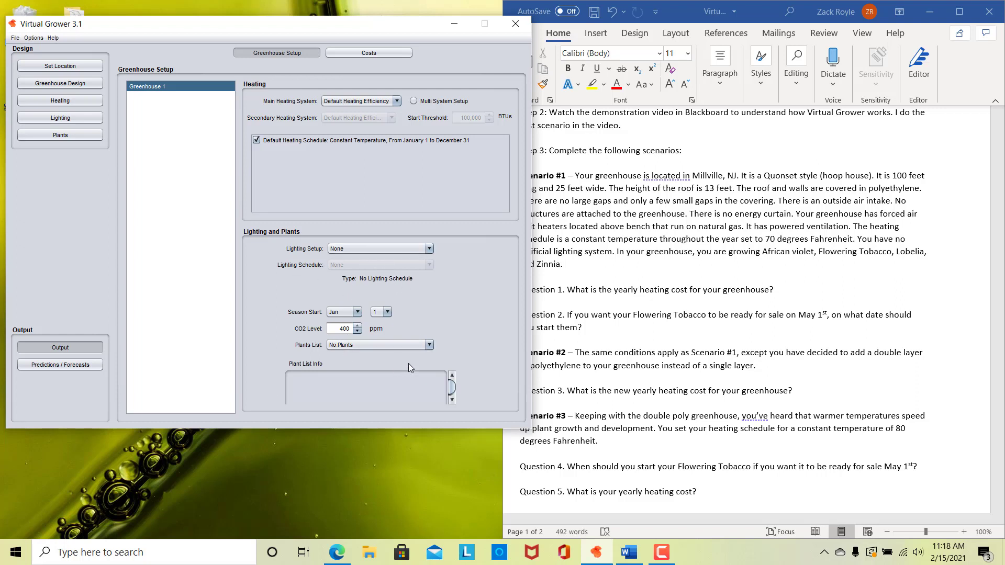
{"action": "left_click", "coordinate": [429, 344]}
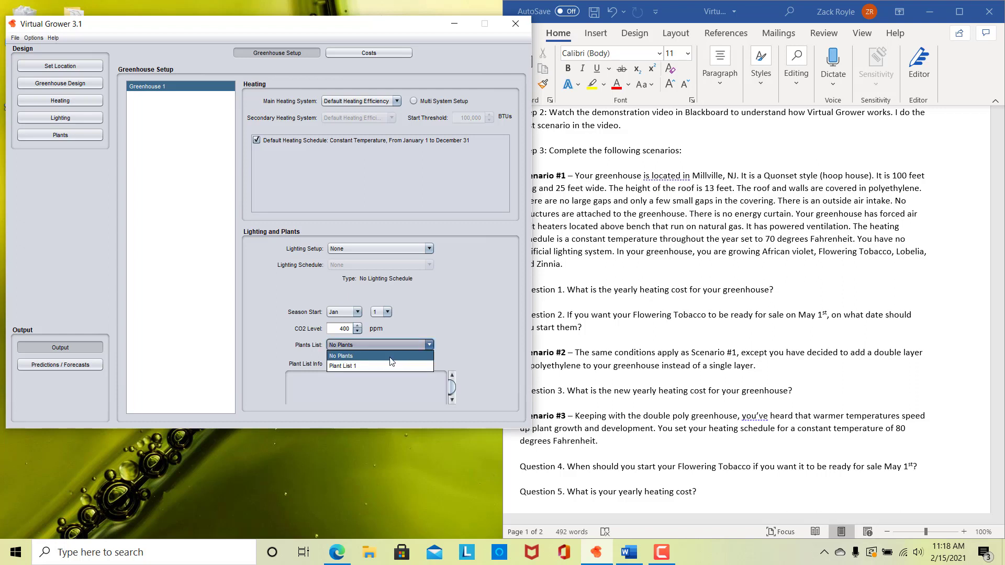
{"action": "left_click", "coordinate": [365, 363]}
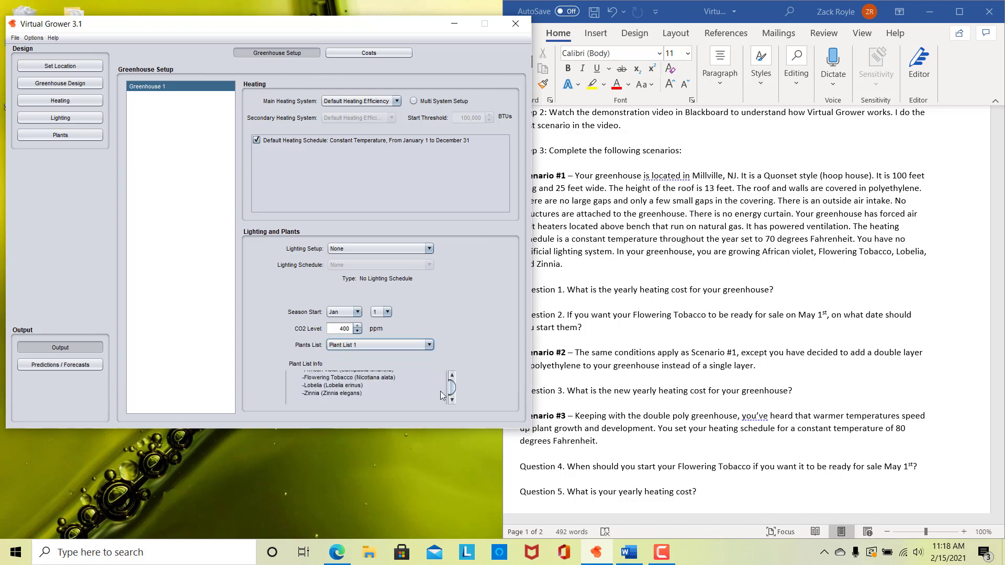
{"action": "left_click", "coordinate": [453, 375]}
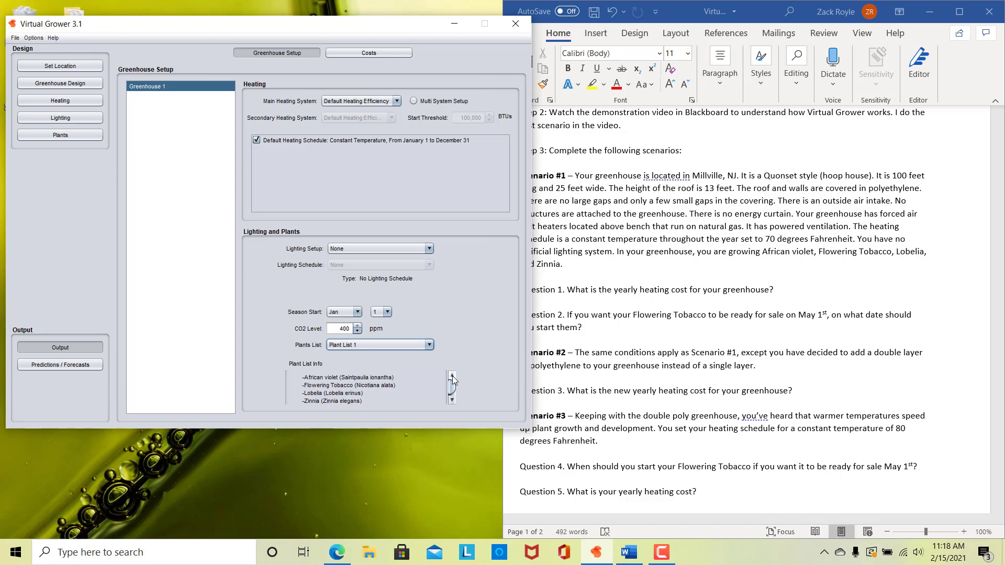
Calculate the cost output for Greenhouse 1
{"action": "left_click", "coordinate": [350, 55]}
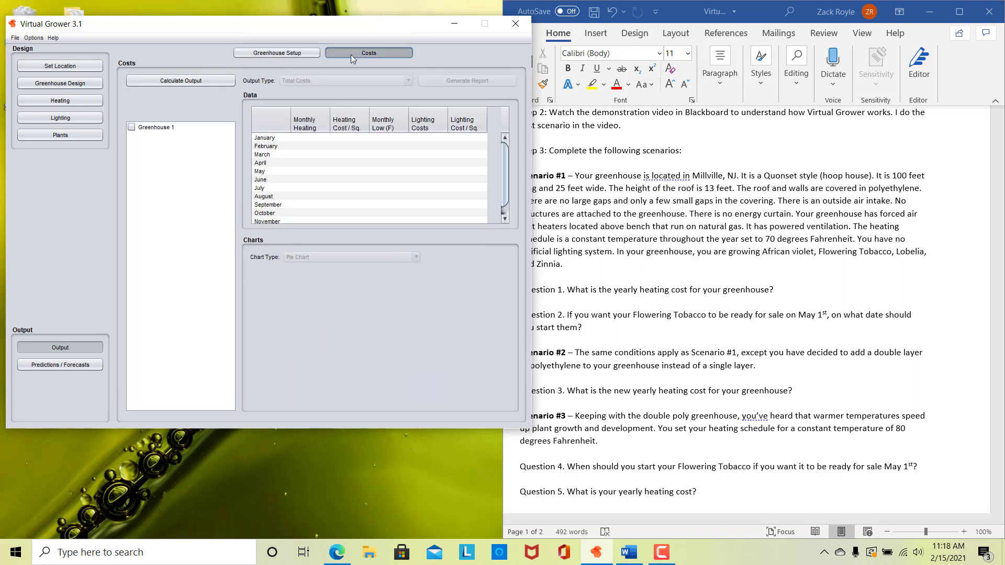
{"action": "left_click", "coordinate": [132, 128]}
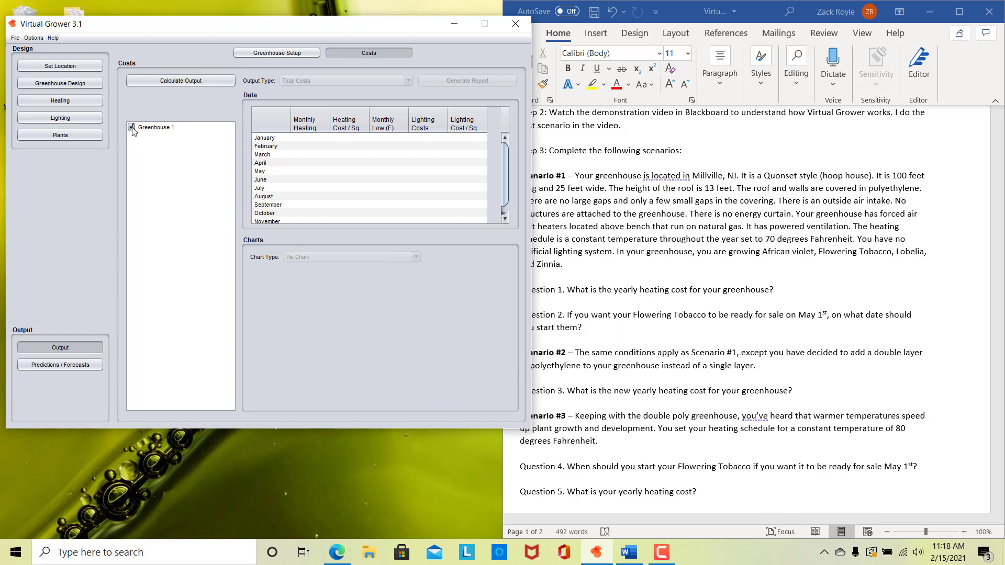
{"action": "left_click", "coordinate": [184, 82]}
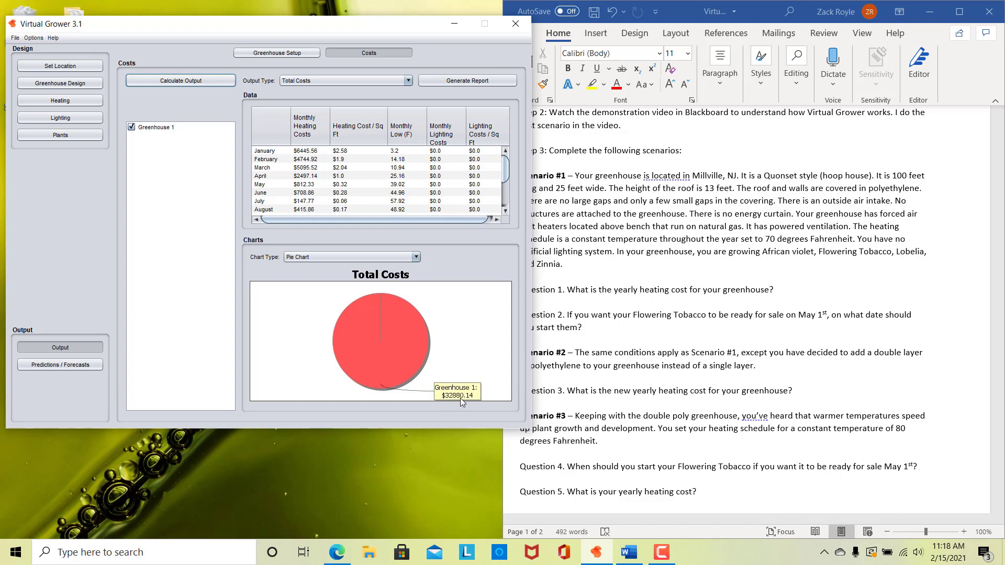
Examine the monthly heating costs and the yearly totals in the cost data table for Question 1
{"action": "left_click", "coordinate": [505, 211]}
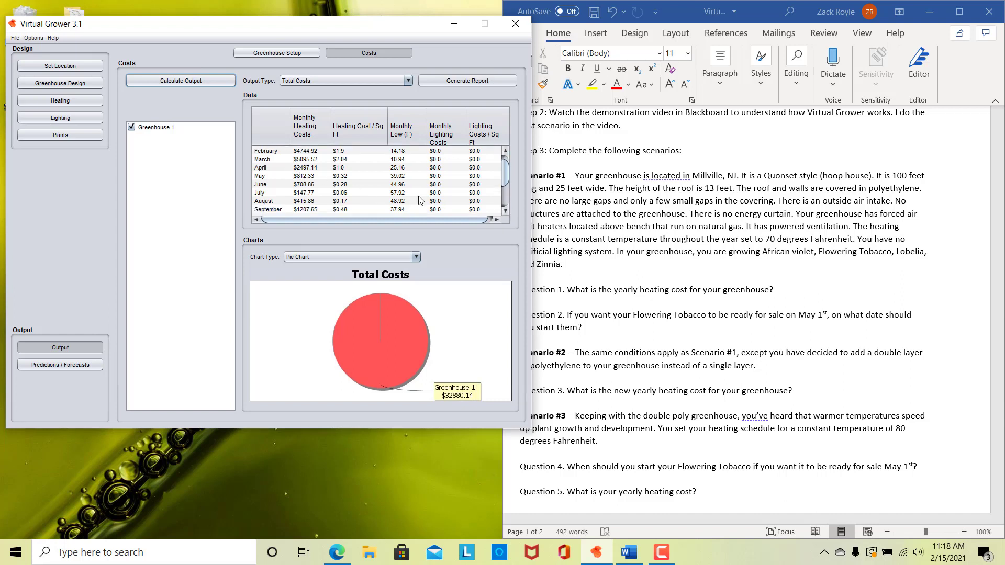
{"action": "left_click", "coordinate": [506, 211]}
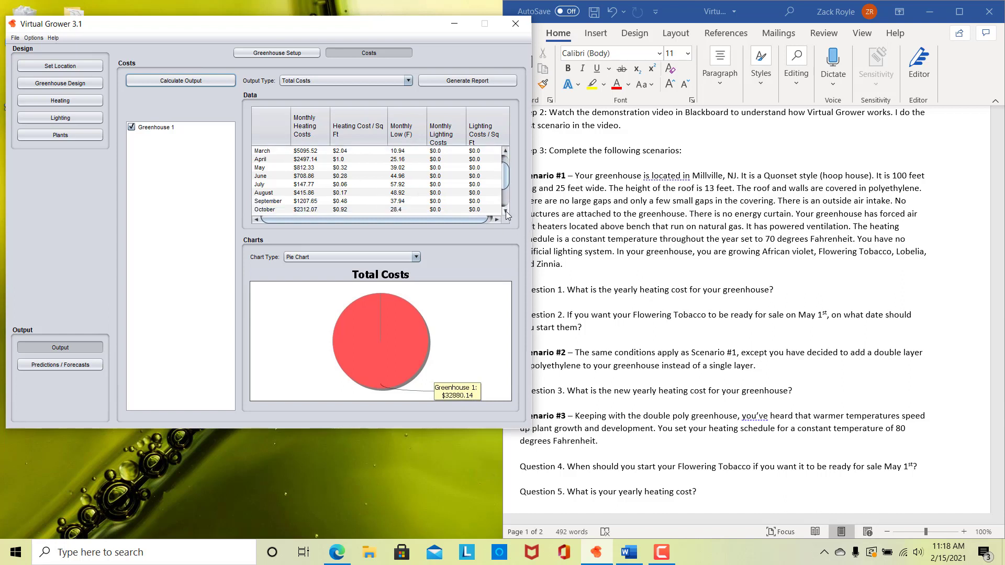
{"action": "scroll", "coordinate": [505, 212], "scroll_direction": "down", "scroll_amount": 2}
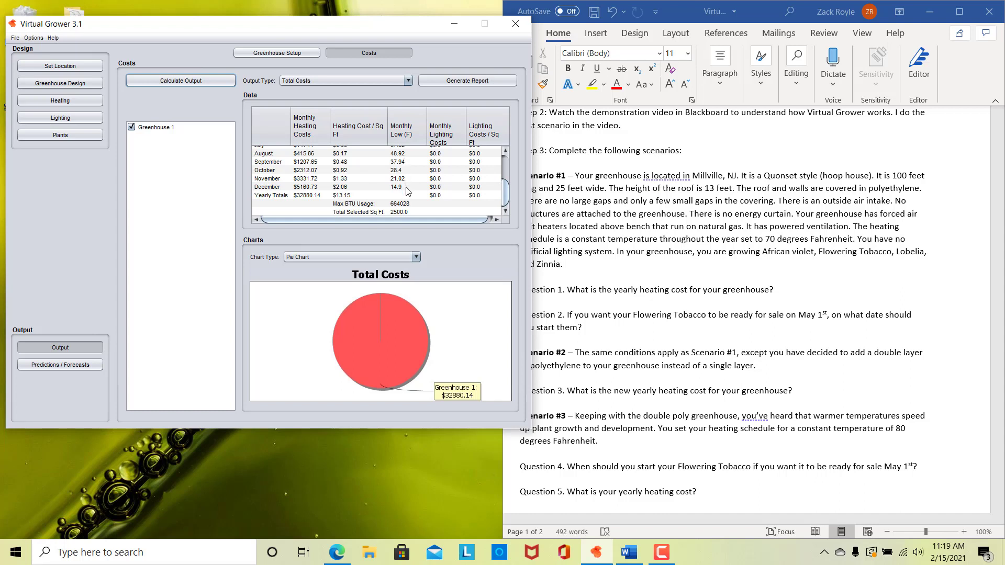
{"action": "left_click_drag", "start_coordinate": [506, 188], "coordinate": [510, 149]}
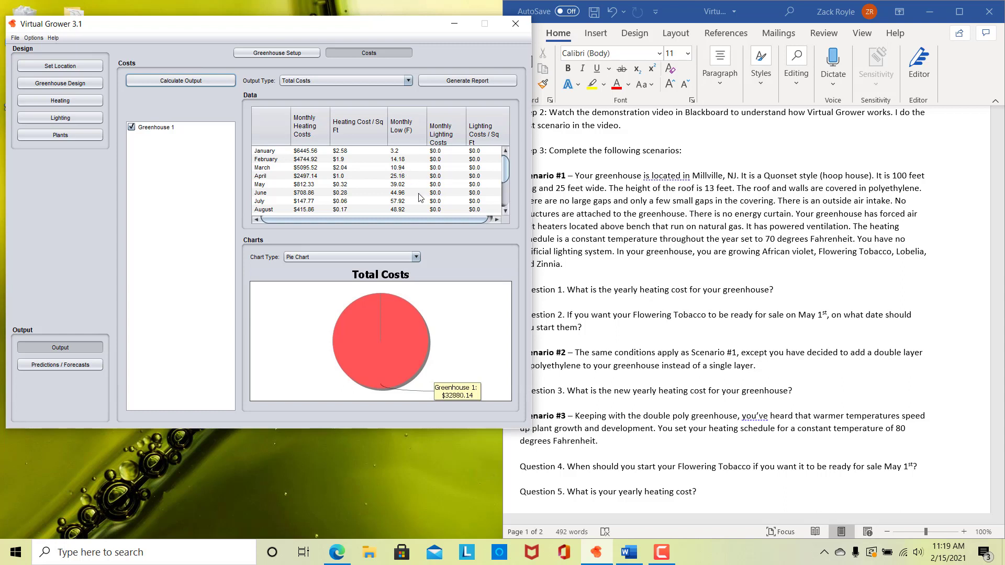
{"action": "left_click_drag", "start_coordinate": [363, 219], "coordinate": [396, 217]}
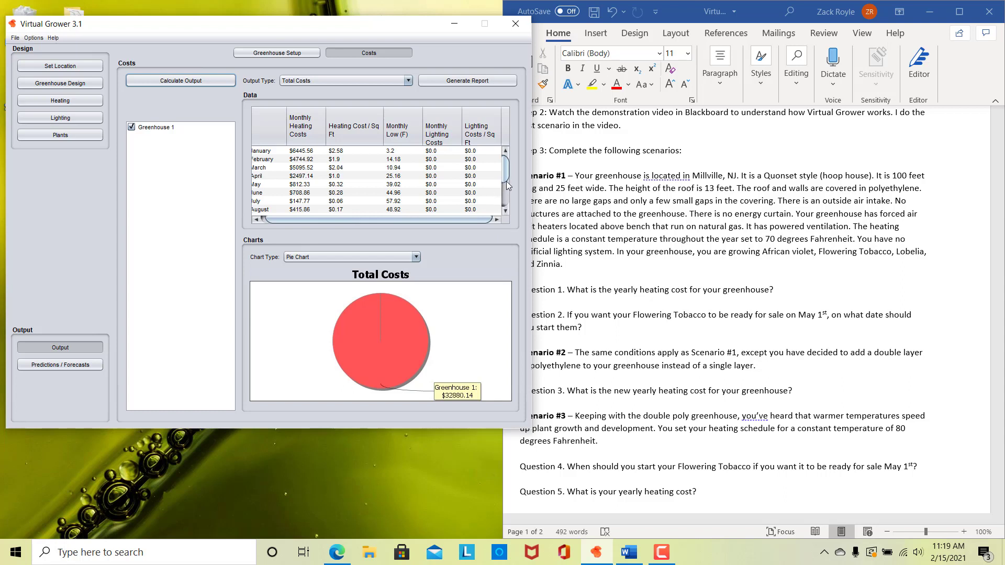
{"action": "scroll", "coordinate": [507, 175], "scroll_direction": "down", "scroll_amount": 3}
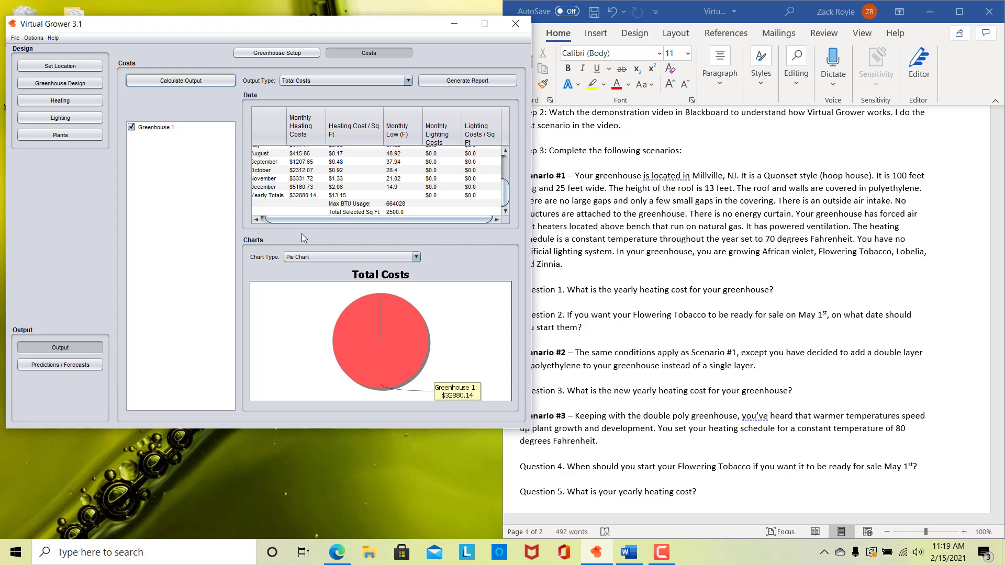
{"action": "left_click_drag", "start_coordinate": [288, 223], "coordinate": [274, 223]}
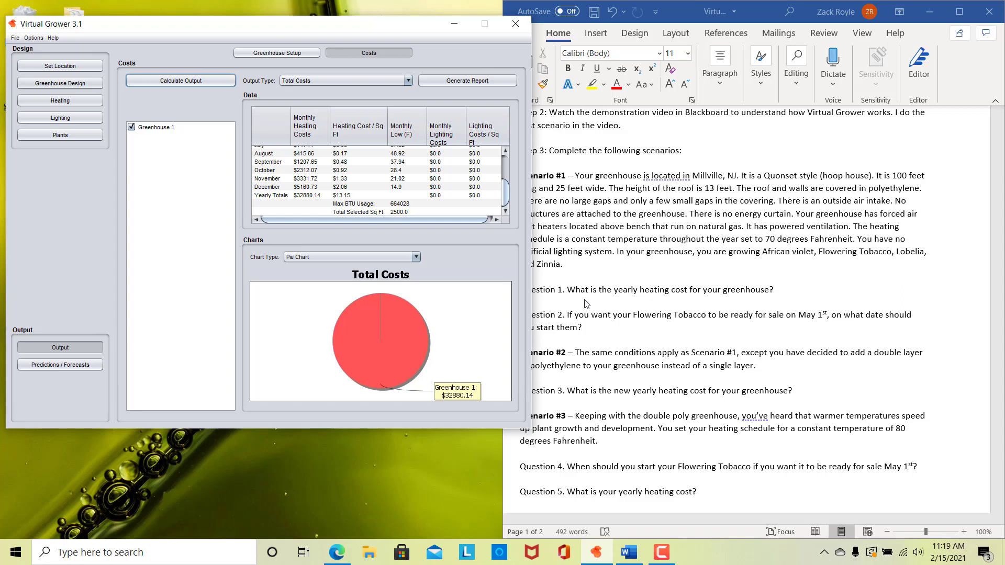
Check Question 2 in the Word document, then set up crop timing for Greenhouse 1 with a finish-by date of May 1
{"action": "left_click", "coordinate": [605, 325]}
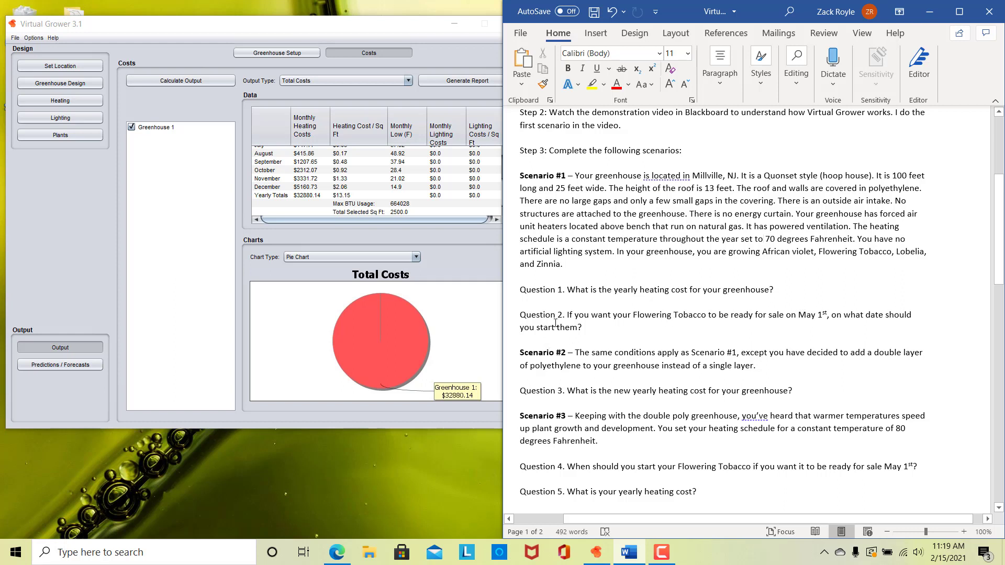
{"action": "left_click", "coordinate": [164, 220]}
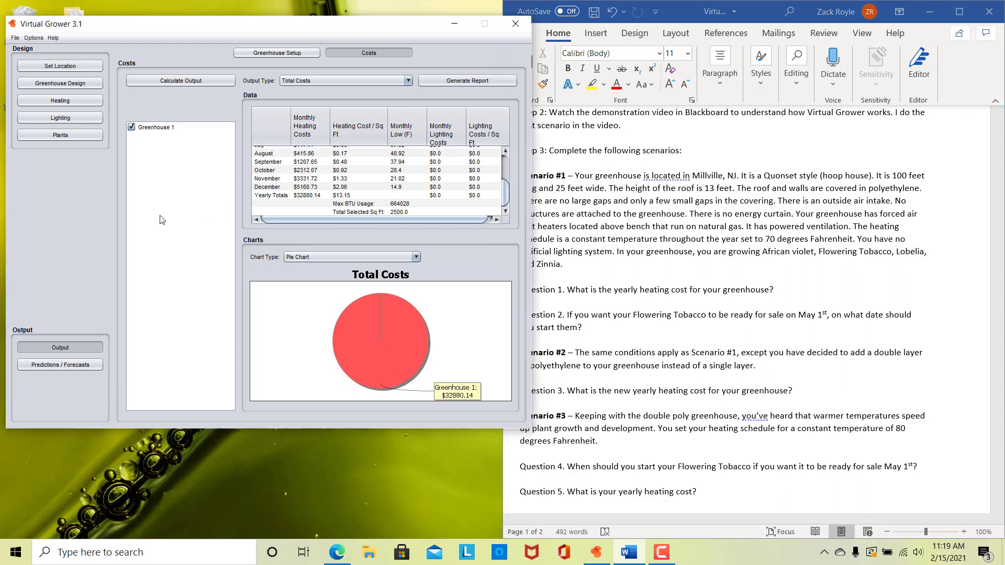
{"action": "left_click", "coordinate": [52, 366]}
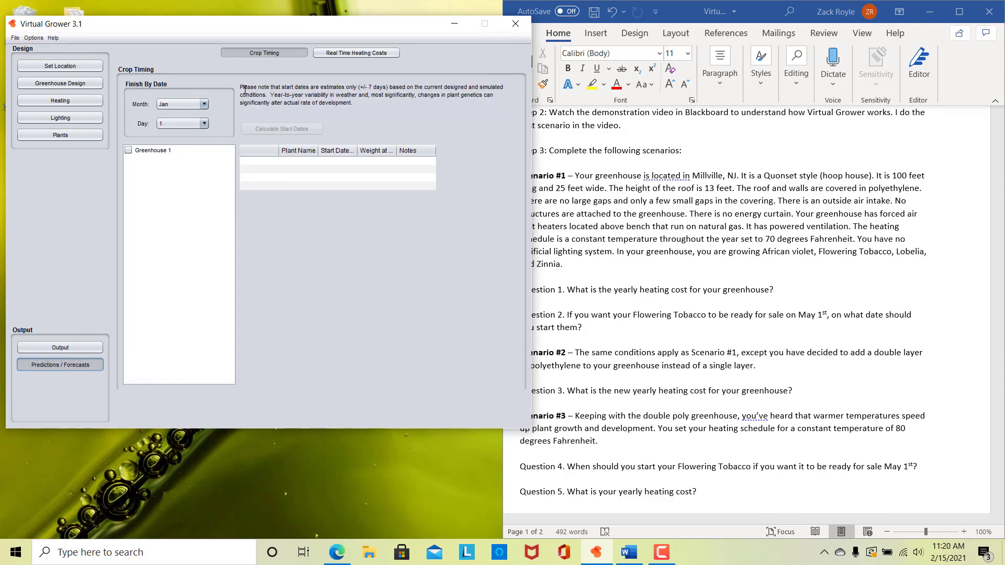
{"action": "left_click", "coordinate": [127, 151]}
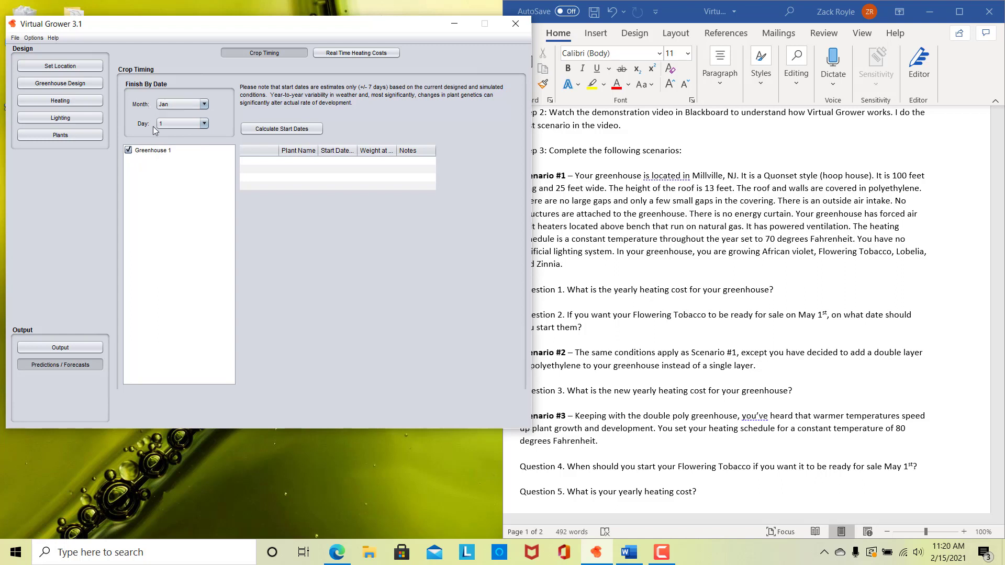
{"action": "left_click", "coordinate": [194, 107]}
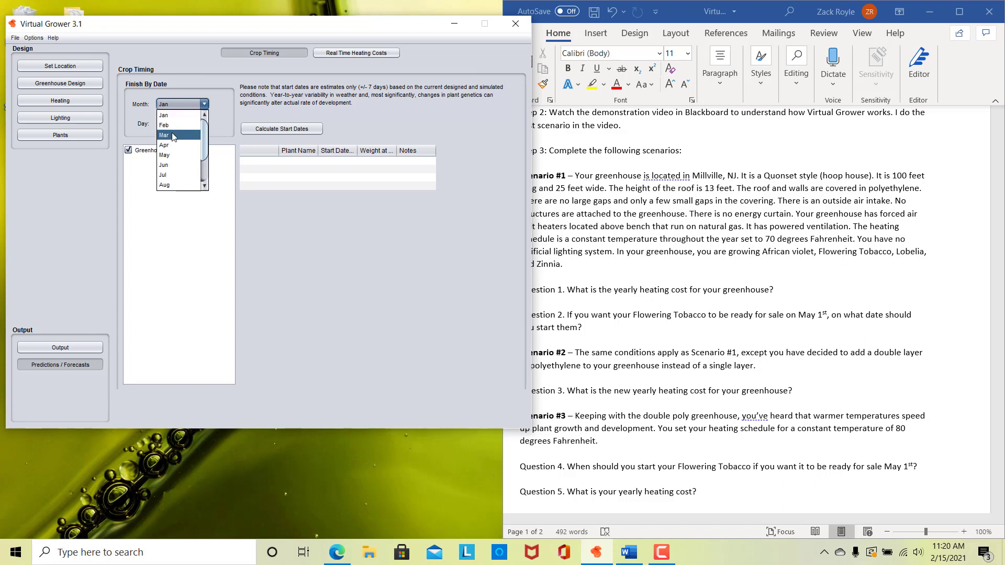
{"action": "left_click", "coordinate": [171, 157]}
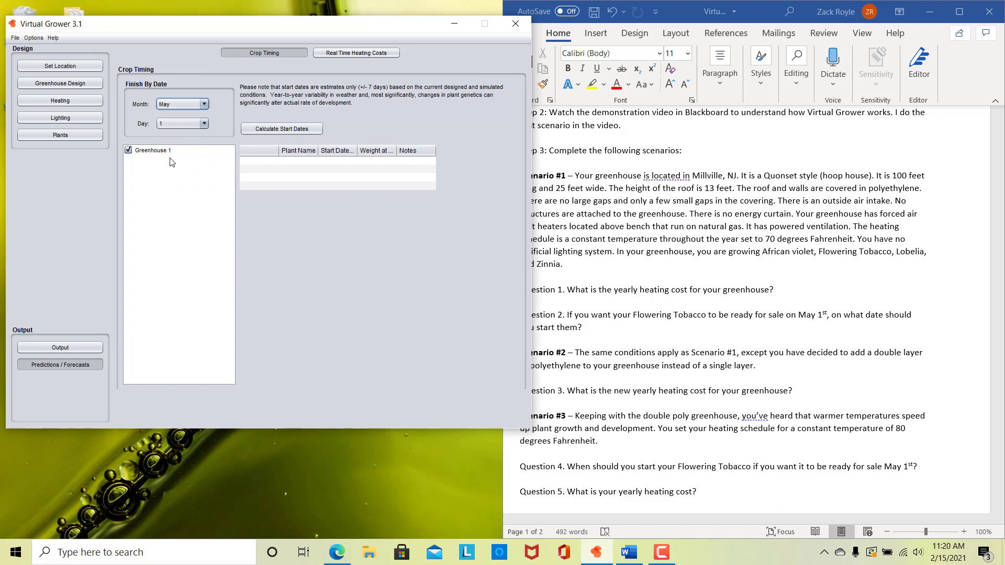
{"action": "left_click", "coordinate": [181, 126]}
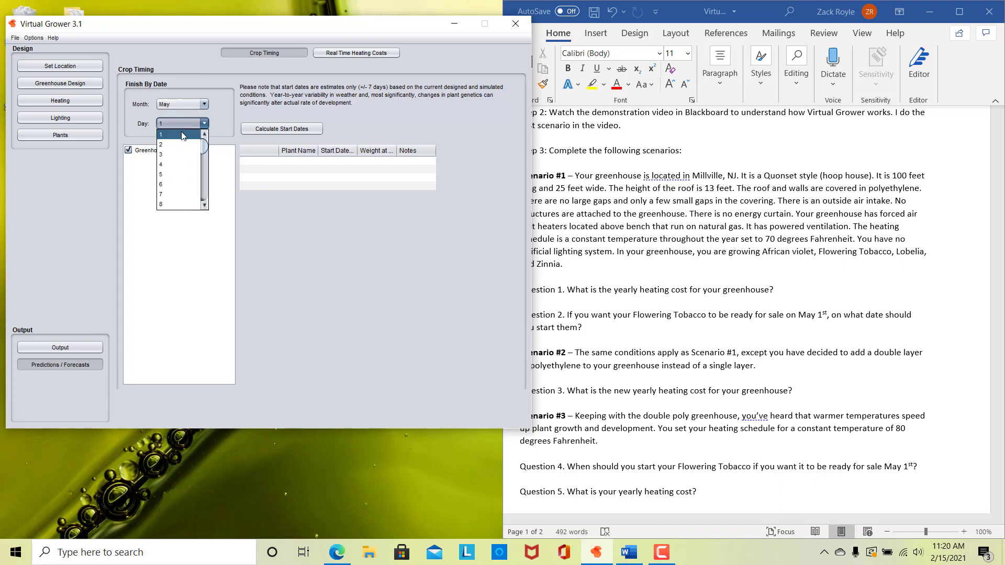
{"action": "left_click", "coordinate": [181, 134]}
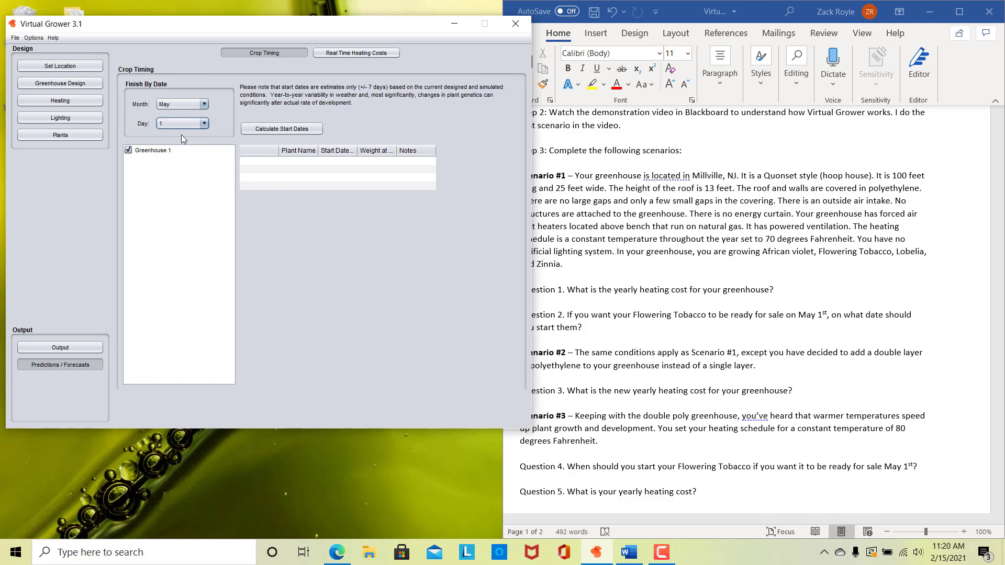
Calculate the crop start dates and review the results table for Flowering Tobacco
{"action": "left_click", "coordinate": [291, 129]}
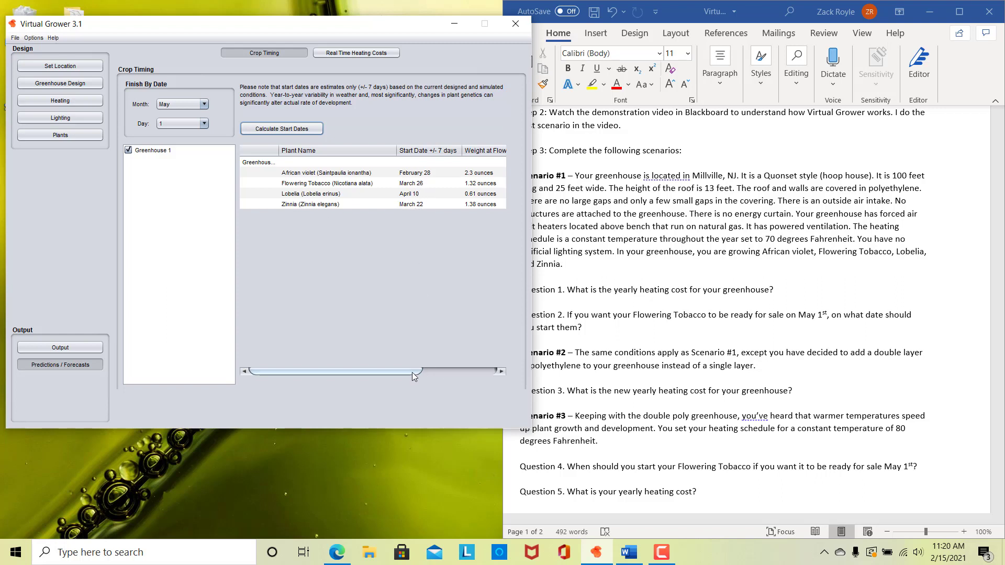
{"action": "left_click_drag", "start_coordinate": [409, 372], "coordinate": [485, 371]}
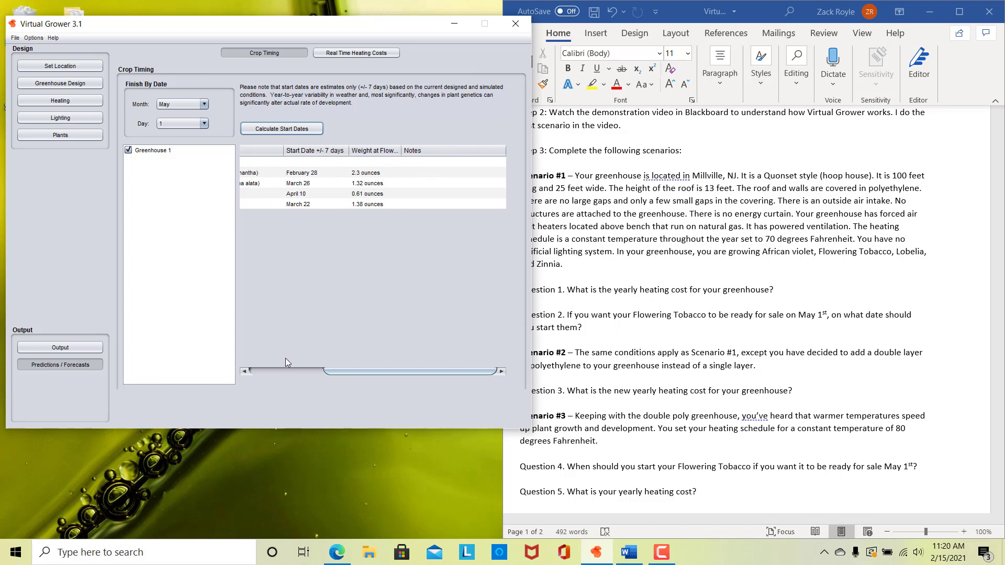
{"action": "left_click_drag", "start_coordinate": [341, 371], "coordinate": [271, 381]}
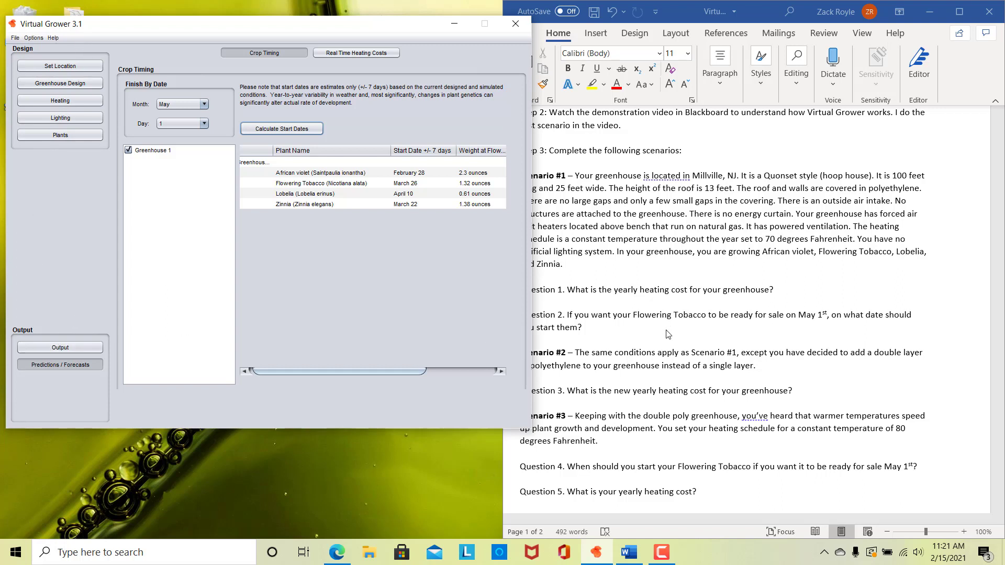
Read through the remaining scenarios and questions in the Word document, through Question 10, and return to Virtual Grower
{"action": "left_click", "coordinate": [631, 333]}
{"action": "scroll", "coordinate": [634, 360], "scroll_direction": "down", "scroll_amount": 5}
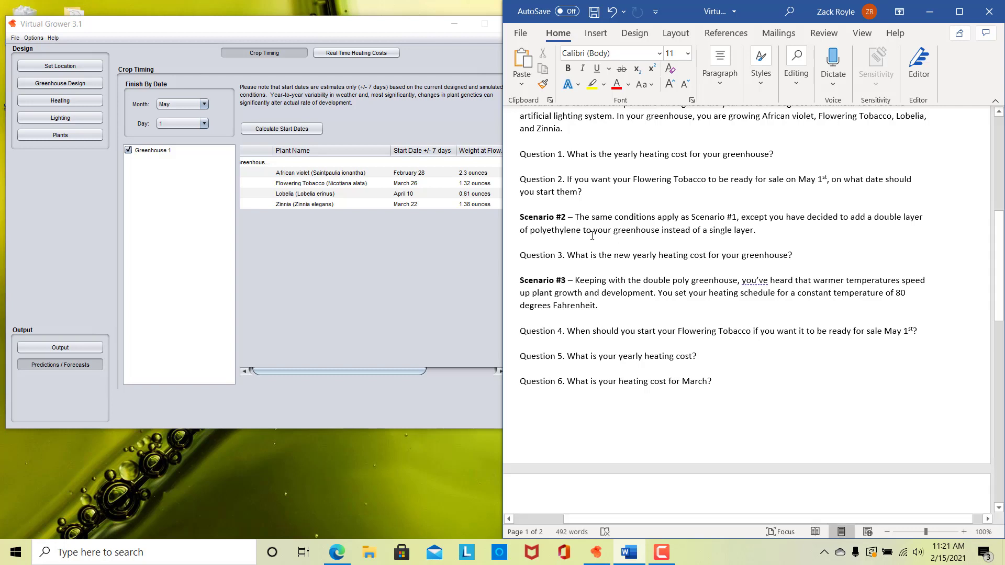
{"action": "scroll", "coordinate": [581, 235], "scroll_direction": "down", "scroll_amount": 3}
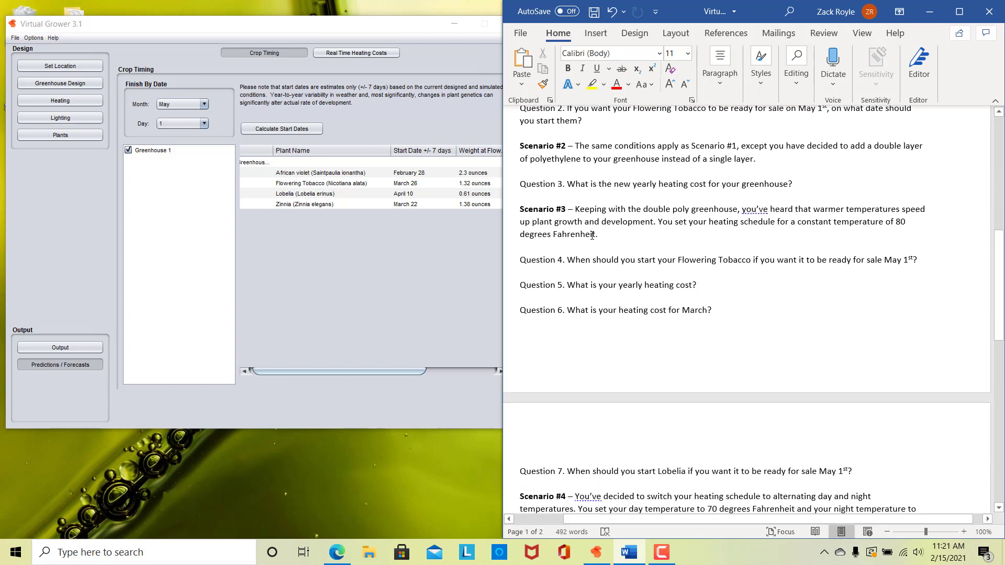
{"action": "scroll", "coordinate": [591, 235], "scroll_direction": "down", "scroll_amount": 10}
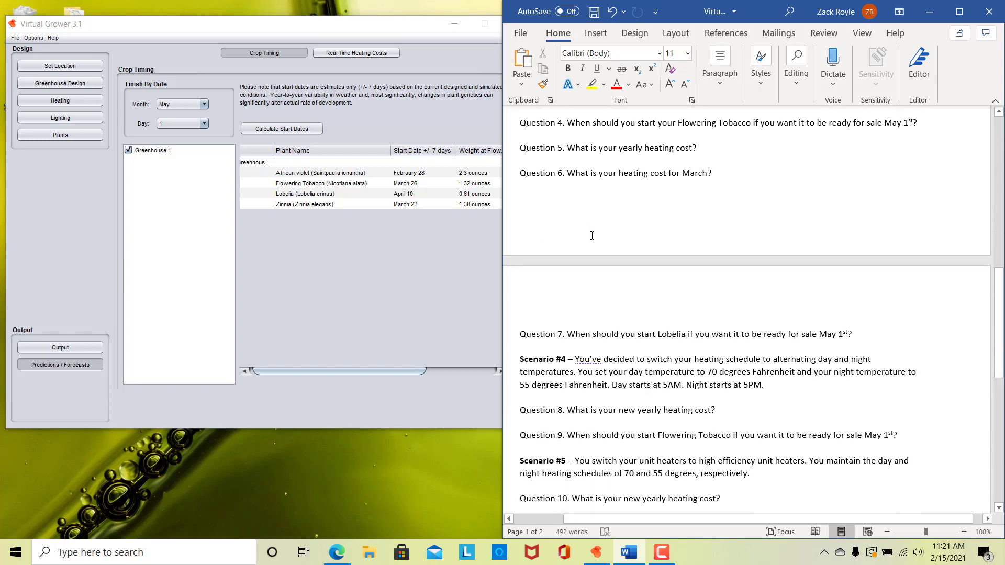
{"action": "left_click", "coordinate": [320, 275]}
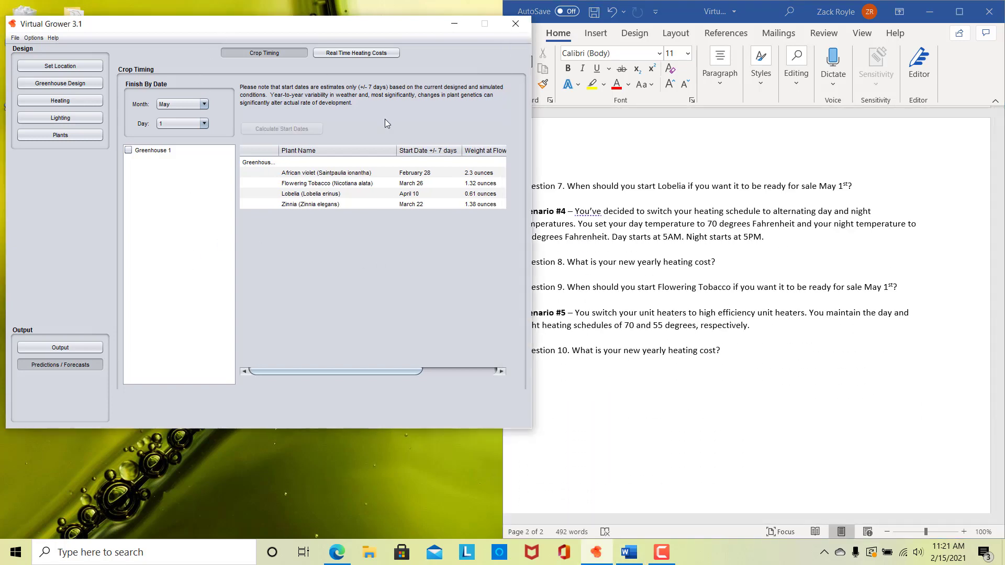
Change the default heating system's heater type to Hot Water Boiler and the forced-air variation to Tubes - Below Bench
{"action": "left_click", "coordinate": [46, 105]}
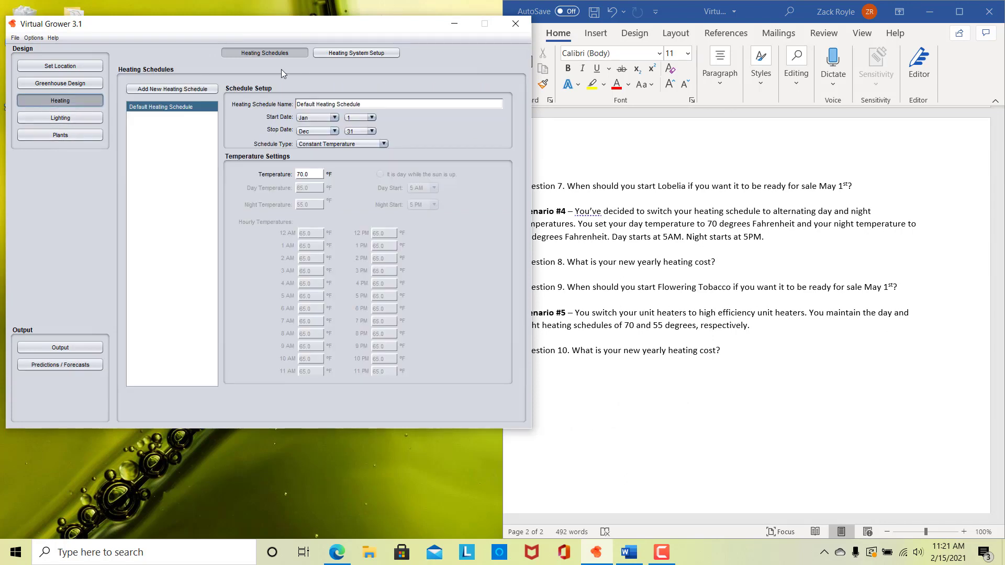
{"action": "left_click", "coordinate": [350, 53]}
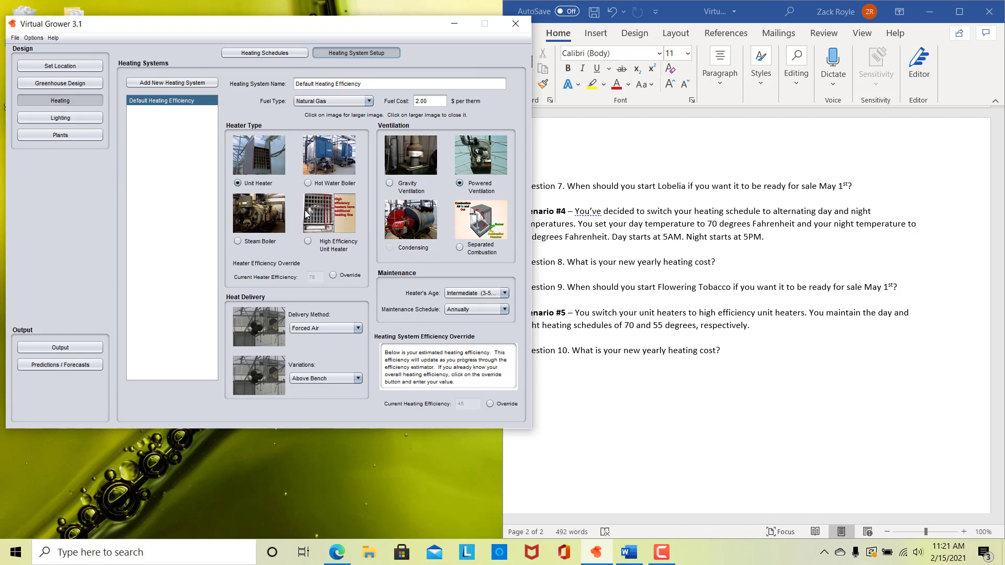
{"action": "left_click", "coordinate": [307, 183]}
{"action": "left_click", "coordinate": [314, 379]}
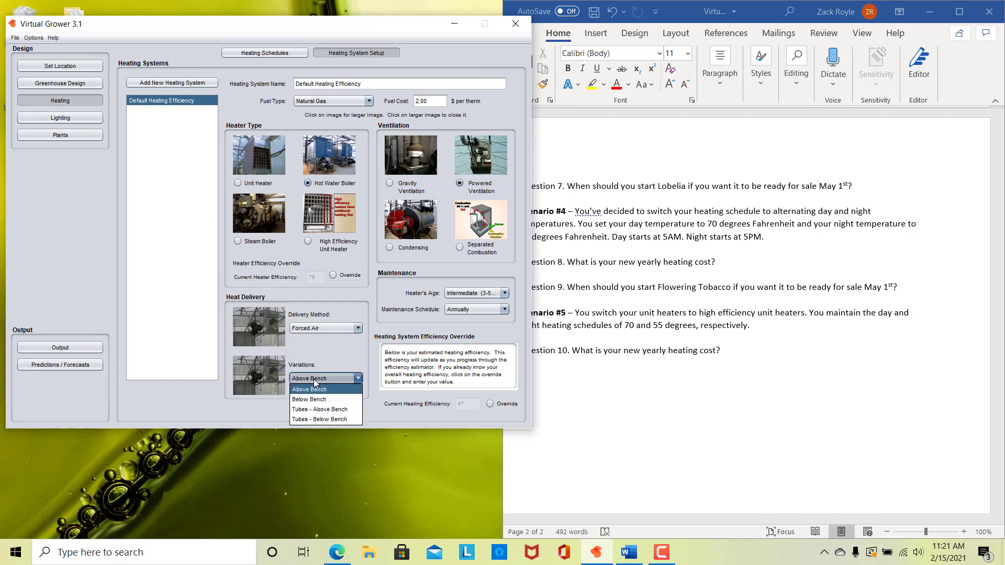
{"action": "left_click", "coordinate": [299, 420]}
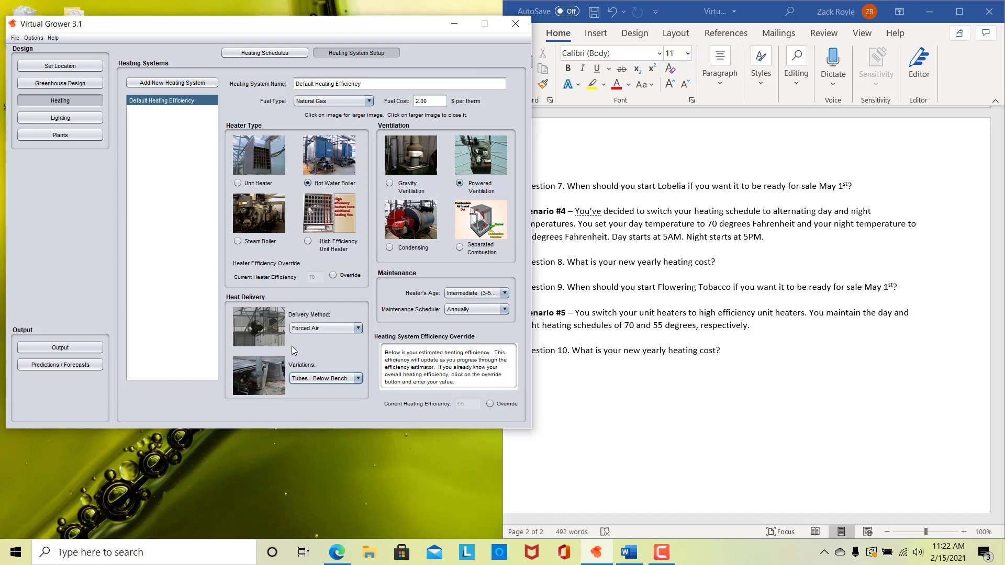
Set the heat delivery method to Hot Water Pipes with the Below Bench variation
{"action": "left_click", "coordinate": [302, 329]}
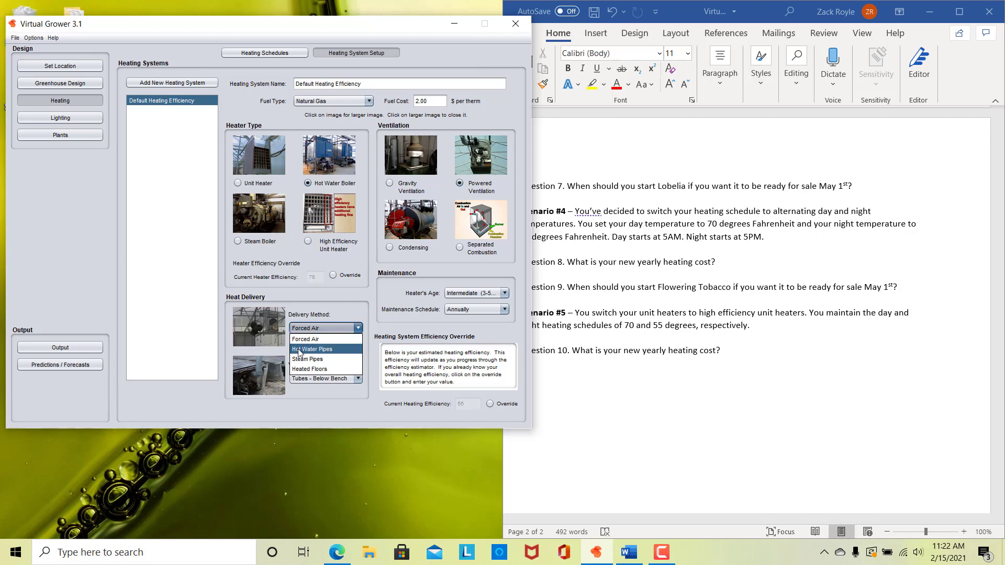
{"action": "left_click", "coordinate": [299, 349]}
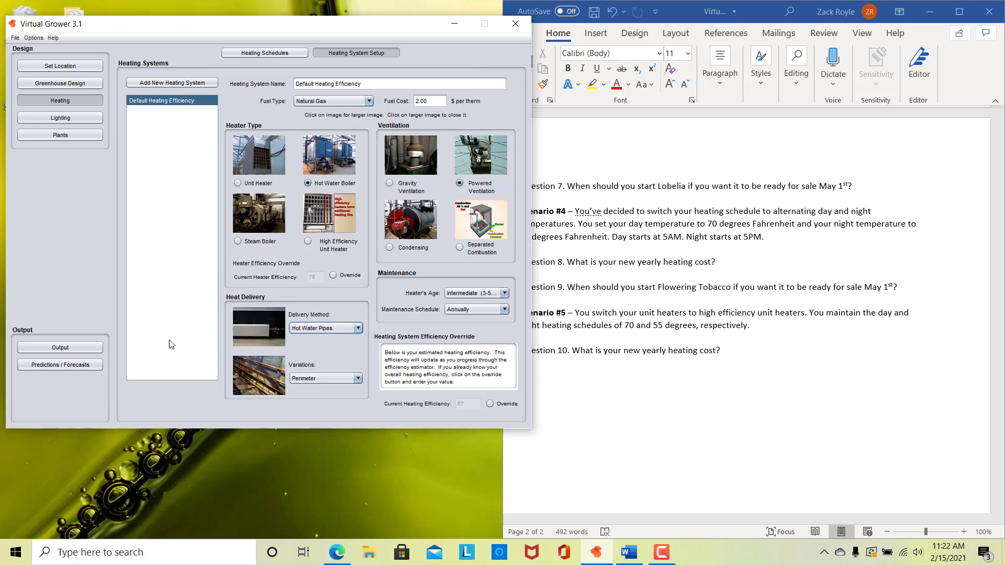
{"action": "left_click", "coordinate": [309, 379]}
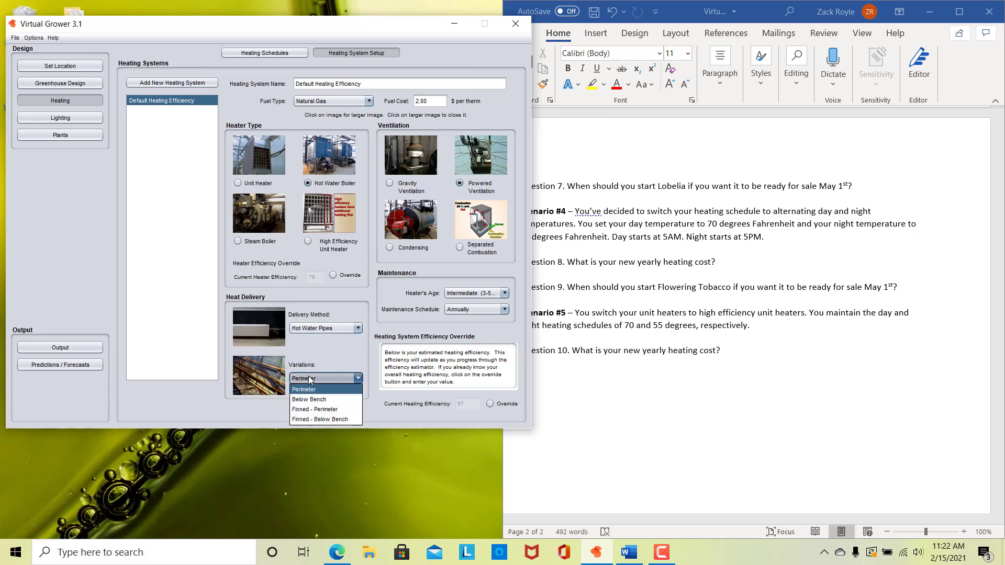
{"action": "left_click", "coordinate": [308, 396]}
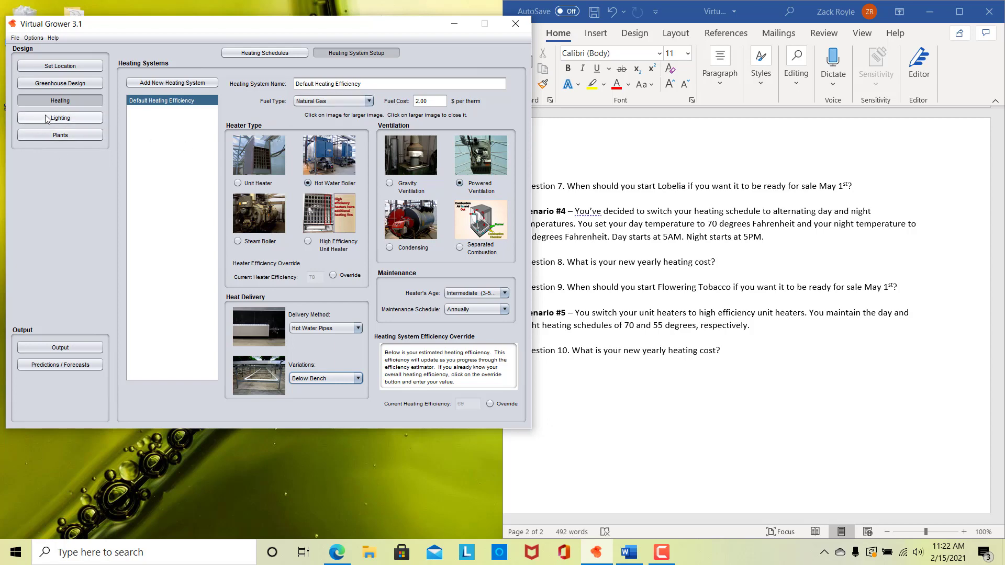
Remove Flowering Tobacco (Nicotiana alata) from the selected species of Plant List 1
{"action": "left_click", "coordinate": [38, 137]}
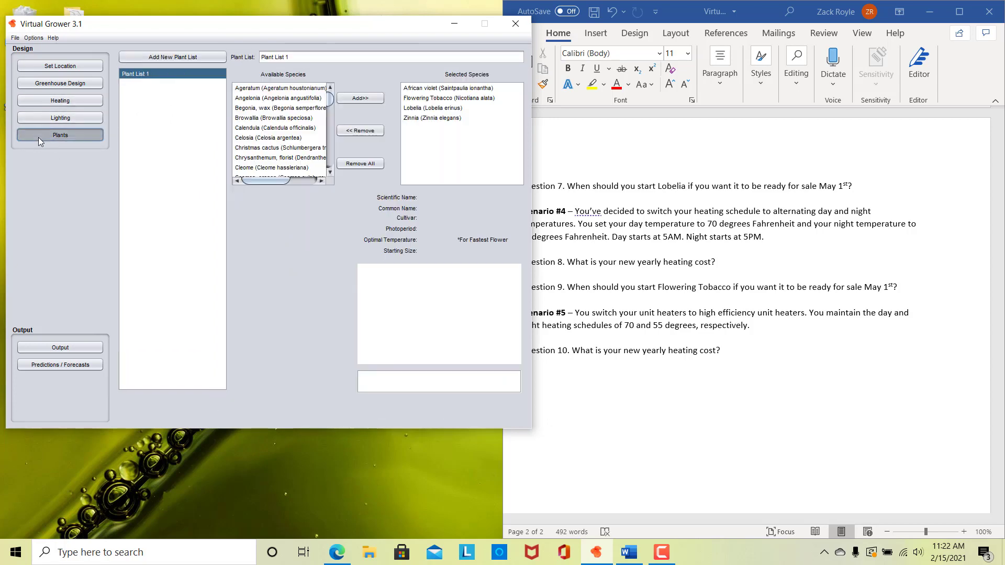
{"action": "left_click", "coordinate": [415, 99]}
{"action": "left_click", "coordinate": [359, 133]}
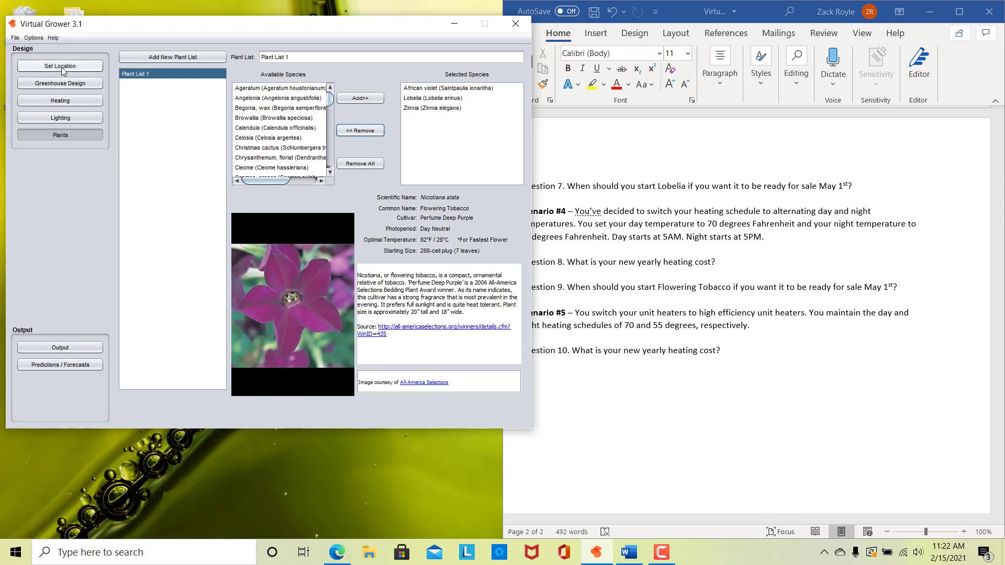
Set the roof and both end wall materials of Greenhouse 1 to Polycarbonate Triple-Wall, keeping the Arch roof shape
{"action": "left_click", "coordinate": [50, 90]}
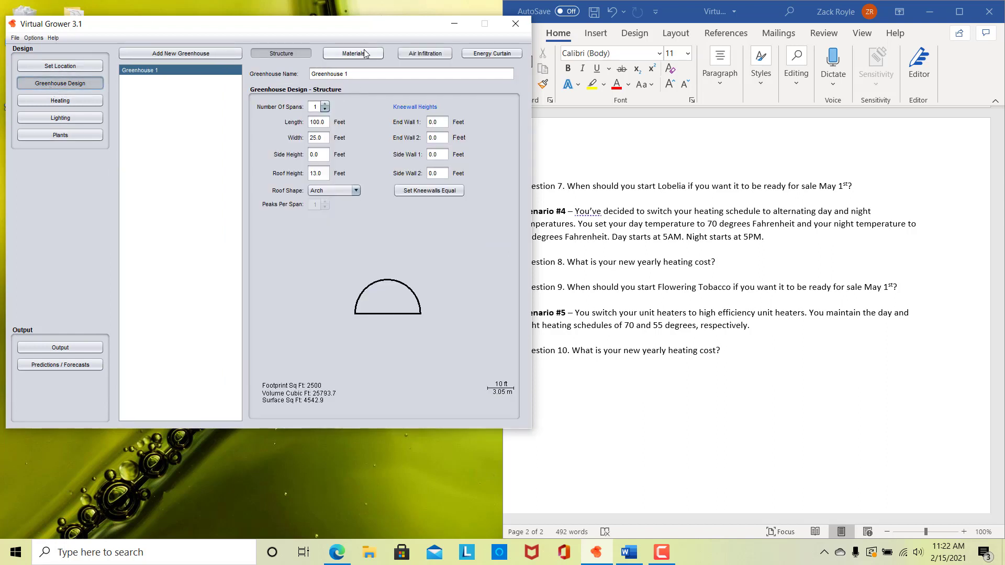
{"action": "left_click", "coordinate": [331, 191]}
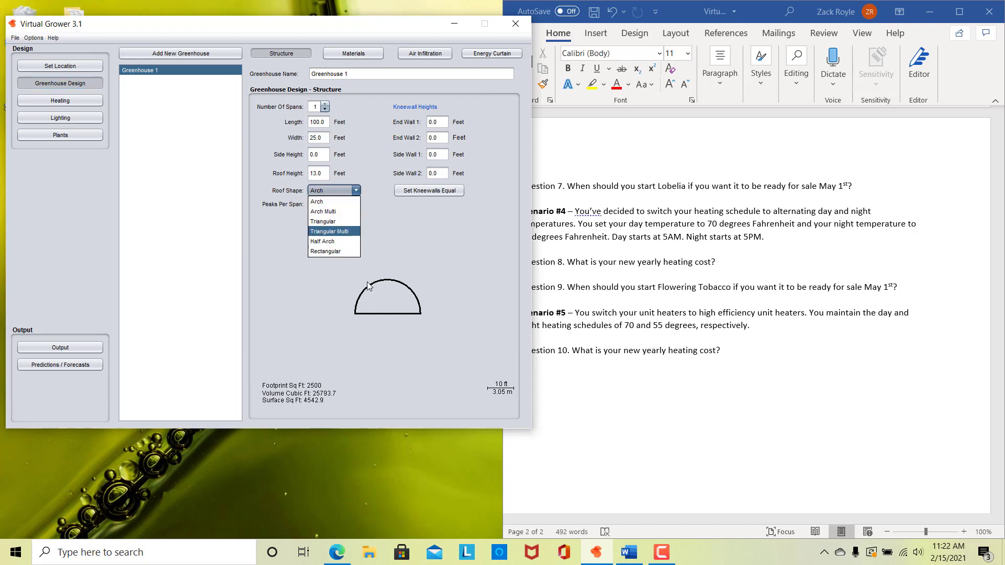
{"action": "left_click", "coordinate": [311, 330]}
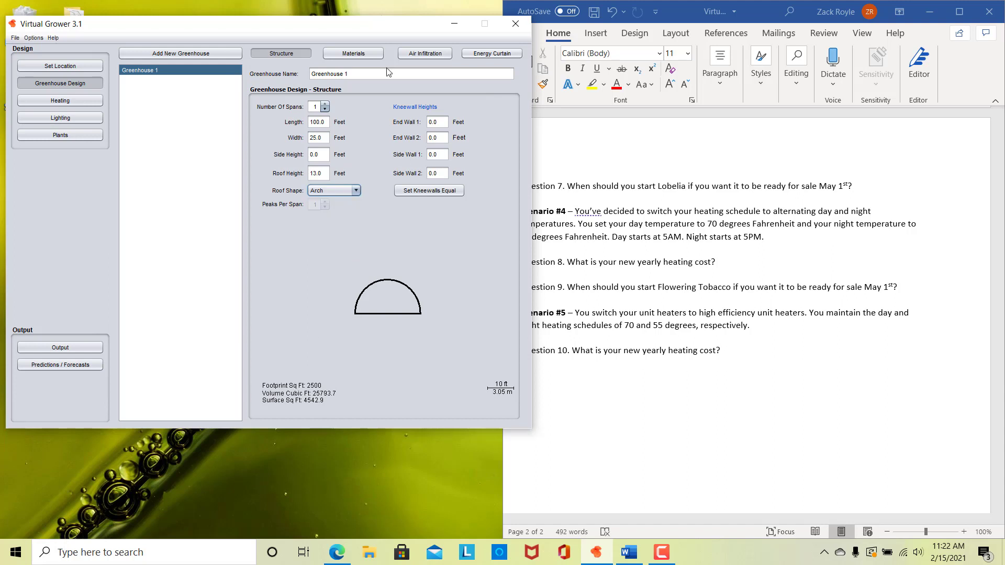
{"action": "left_click", "coordinate": [361, 55]}
{"action": "left_click", "coordinate": [360, 112]}
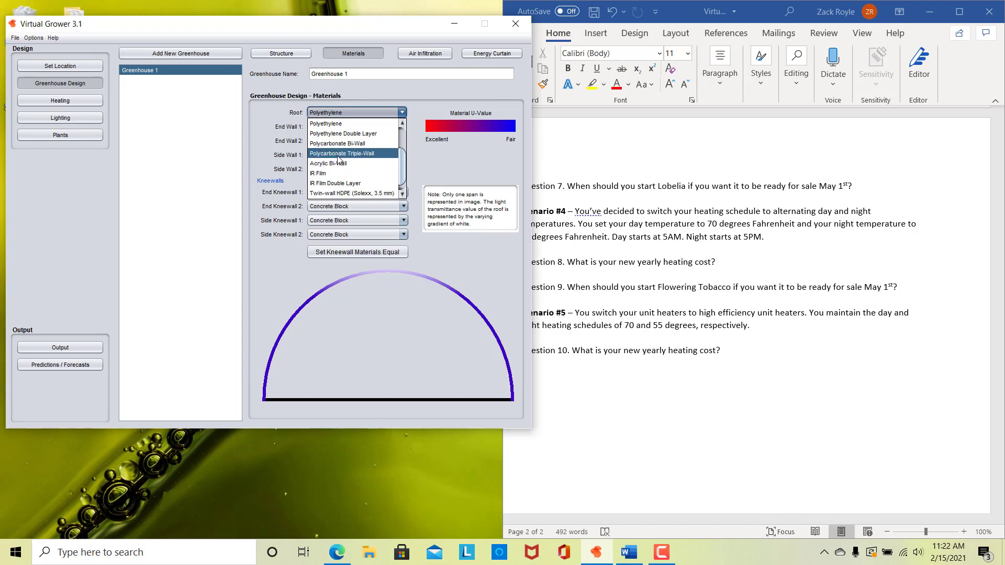
{"action": "left_click", "coordinate": [338, 156]}
{"action": "left_click", "coordinate": [343, 126]}
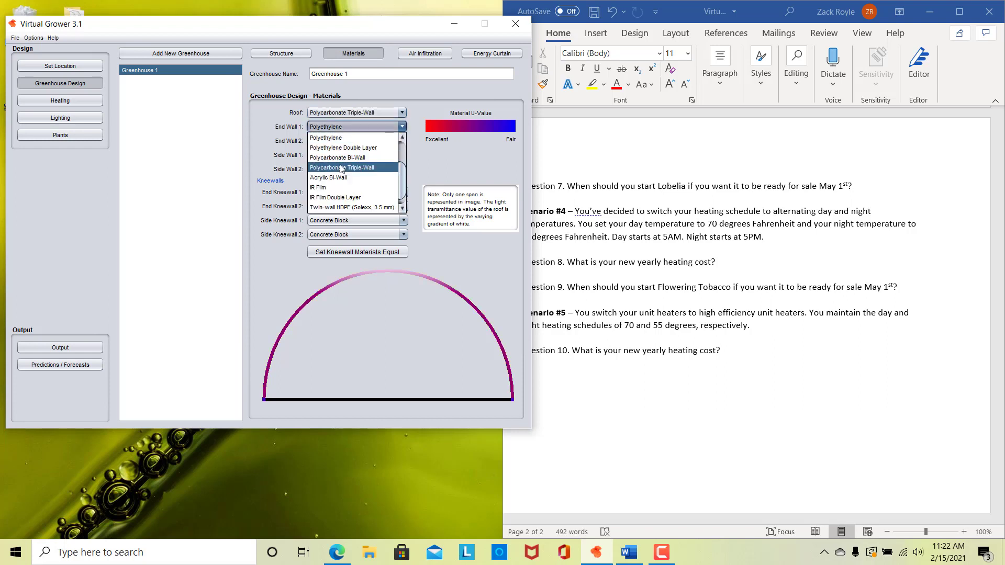
{"action": "left_click", "coordinate": [335, 160]}
{"action": "left_click", "coordinate": [329, 142]}
{"action": "left_click", "coordinate": [333, 174]}
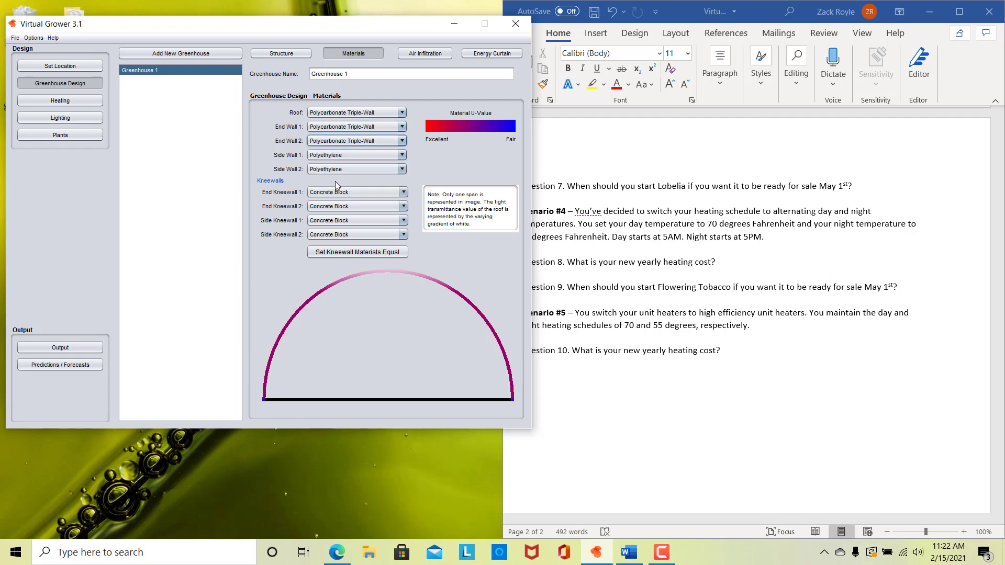
Set both side walls of Greenhouse 1 to Polycarbonate Triple-Wall
{"action": "left_click", "coordinate": [331, 156]}
{"action": "left_click", "coordinate": [334, 189]}
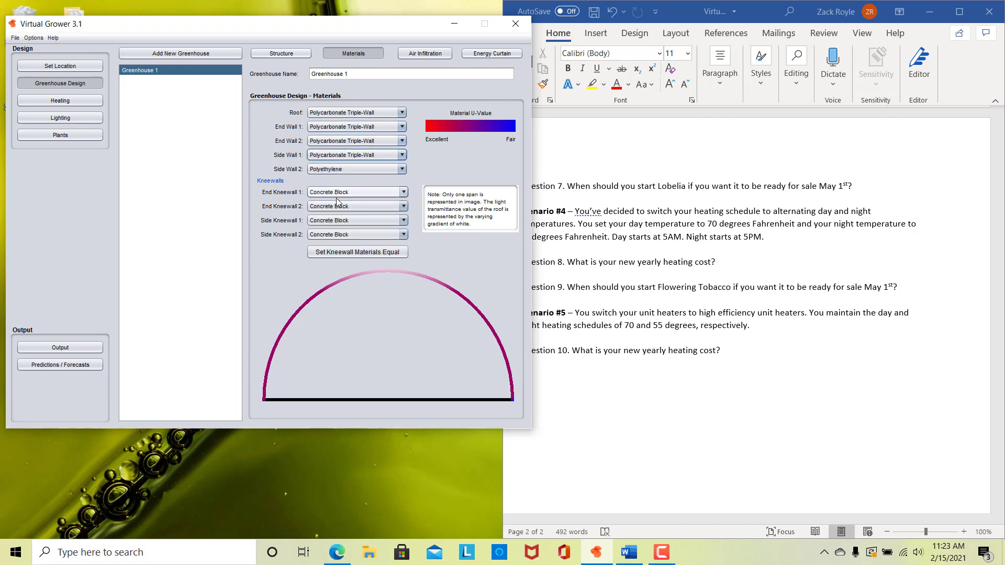
{"action": "left_click", "coordinate": [338, 169]}
{"action": "left_click", "coordinate": [336, 205]}
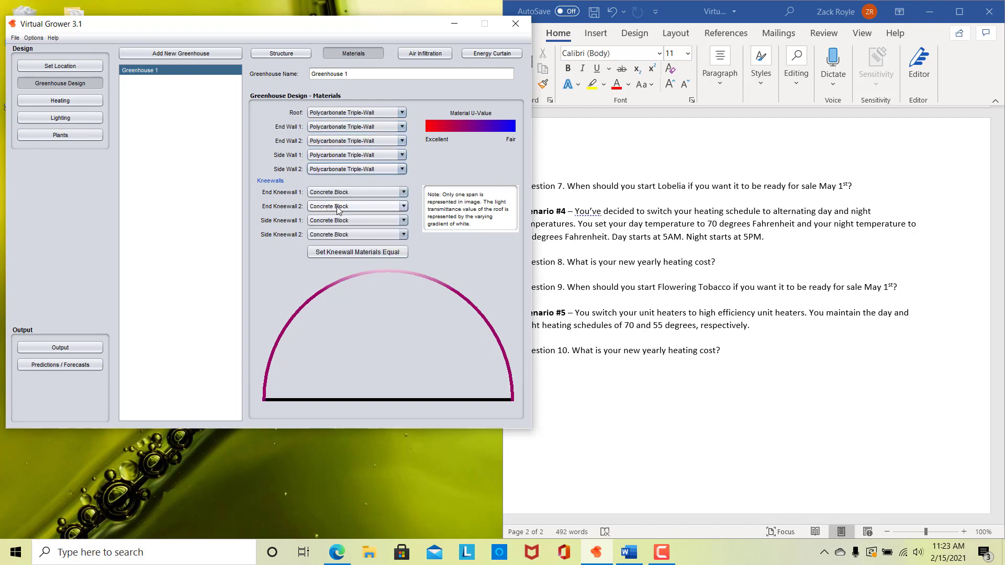
Calculate the cost output for Greenhouse 1 with the changed settings and review the monthly heating costs
{"action": "left_click", "coordinate": [50, 350]}
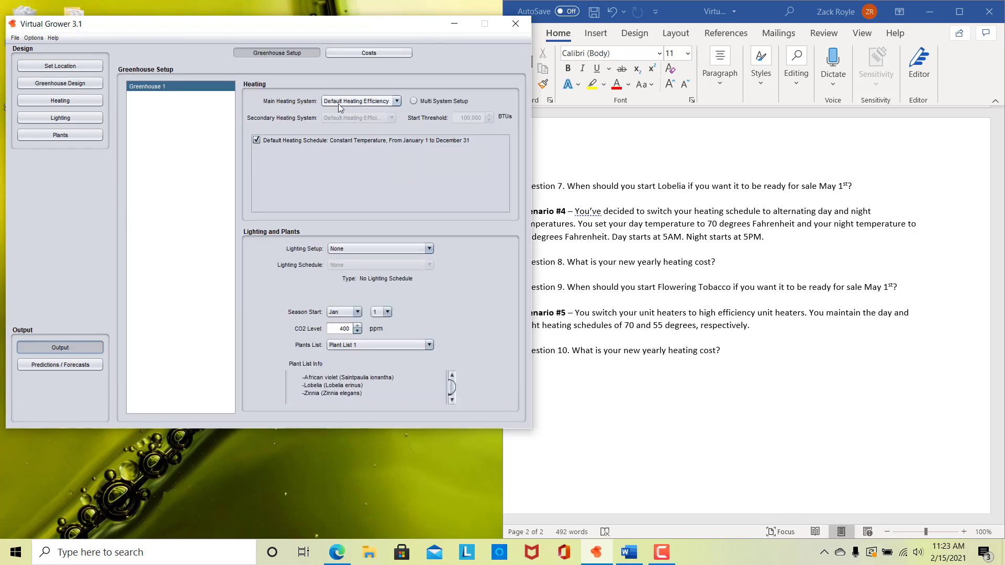
{"action": "left_click", "coordinate": [369, 54]}
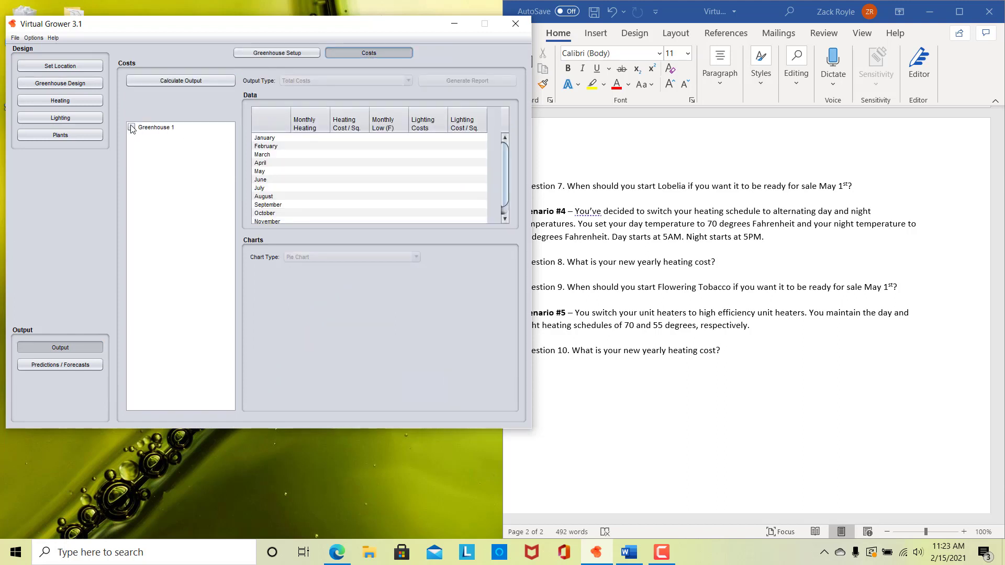
{"action": "left_click", "coordinate": [131, 127]}
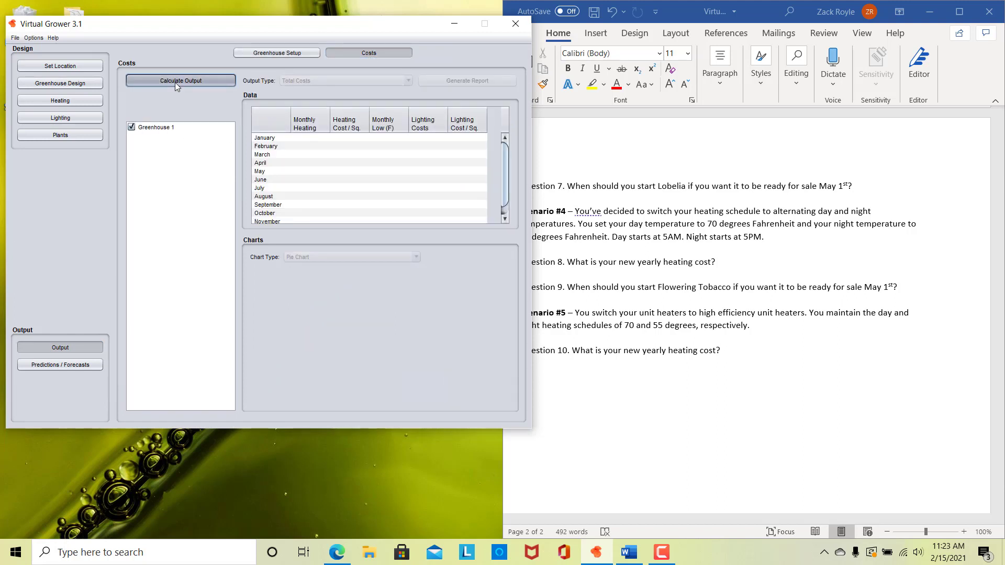
{"action": "left_click", "coordinate": [175, 82]}
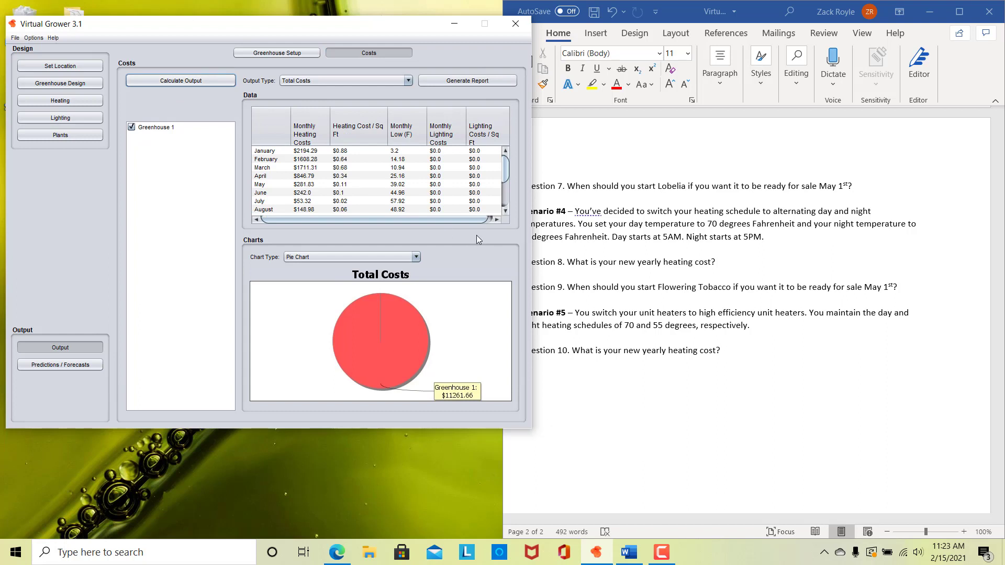
{"action": "mouse_move", "coordinate": [505, 170]}
{"action": "left_mouse_down"}
{"action": "mouse_move", "coordinate": [506, 207]}
{"action": "mouse_move", "coordinate": [510, 156]}
{"action": "left_mouse_up"}
Switch the default heating schedule to Day and Night Temperatures, with 75 °F for day and 50 °F for night
{"action": "left_click", "coordinate": [55, 101]}
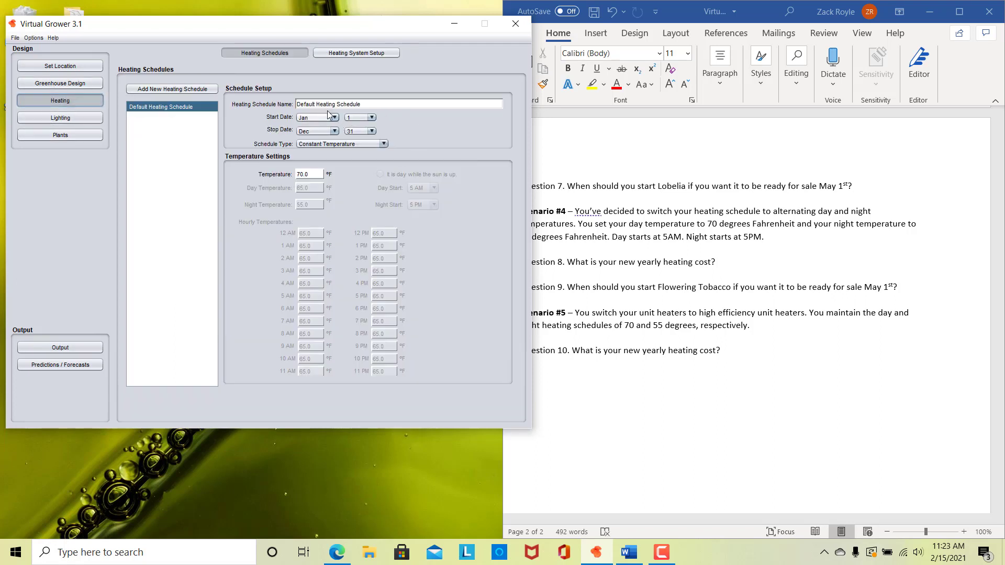
{"action": "left_click", "coordinate": [382, 144]}
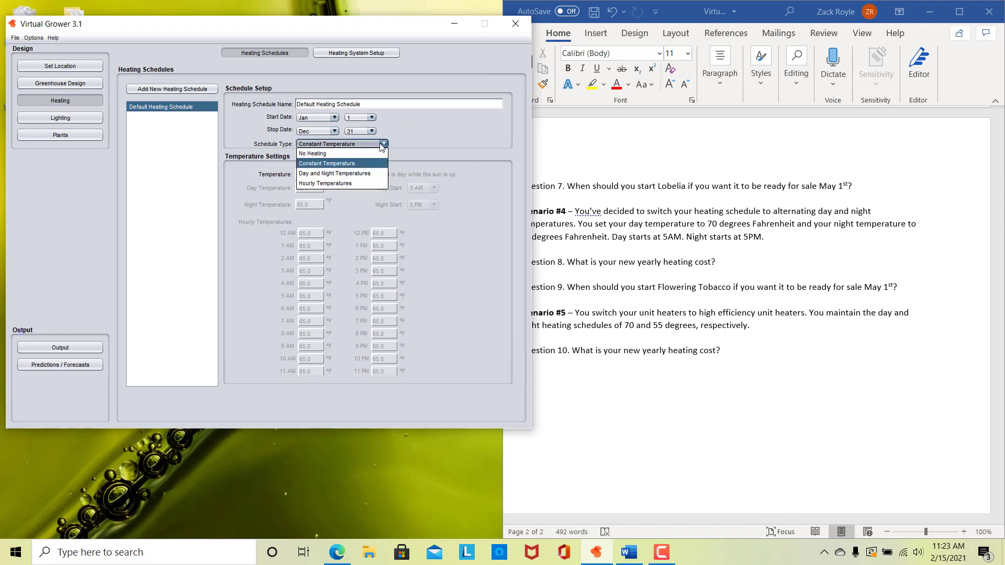
{"action": "left_click", "coordinate": [321, 172]}
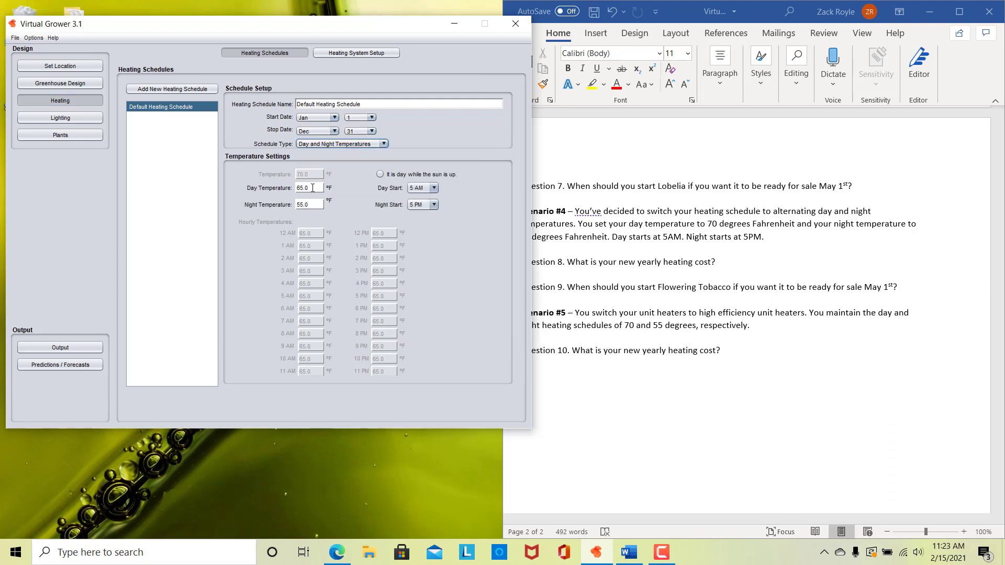
{"action": "left_click", "coordinate": [312, 188]}
{"action": "key", "text": "BackSpace"}
{"action": "key", "text": "BackSpace"}
{"action": "key", "text": "BackSpace"}
{"action": "left_click_drag", "start_coordinate": [319, 205], "coordinate": [265, 201]}
{"action": "type", "text": "50"}
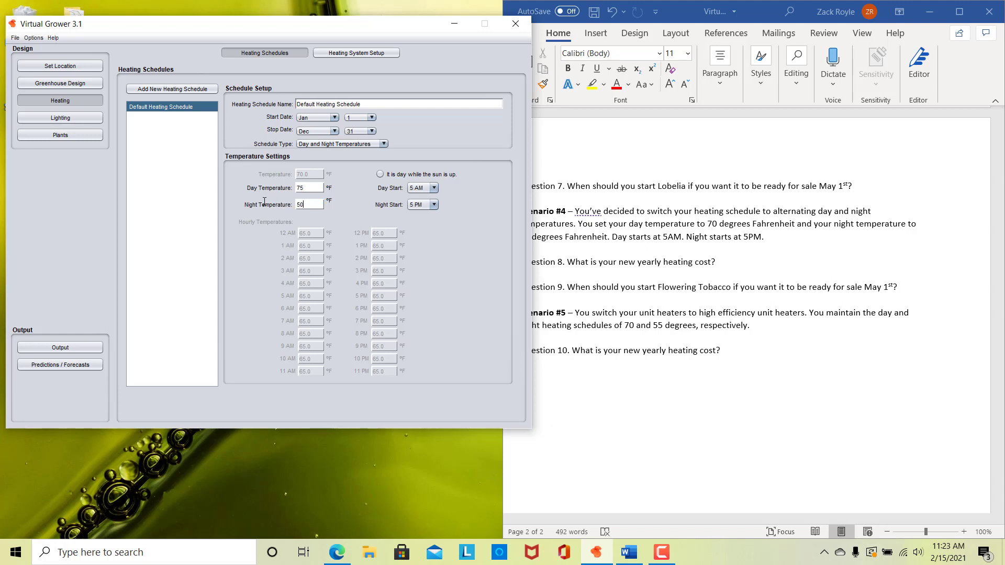
Set the heating schedule's day start to 6 AM and its night start to 6 PM
{"action": "left_click", "coordinate": [433, 188]}
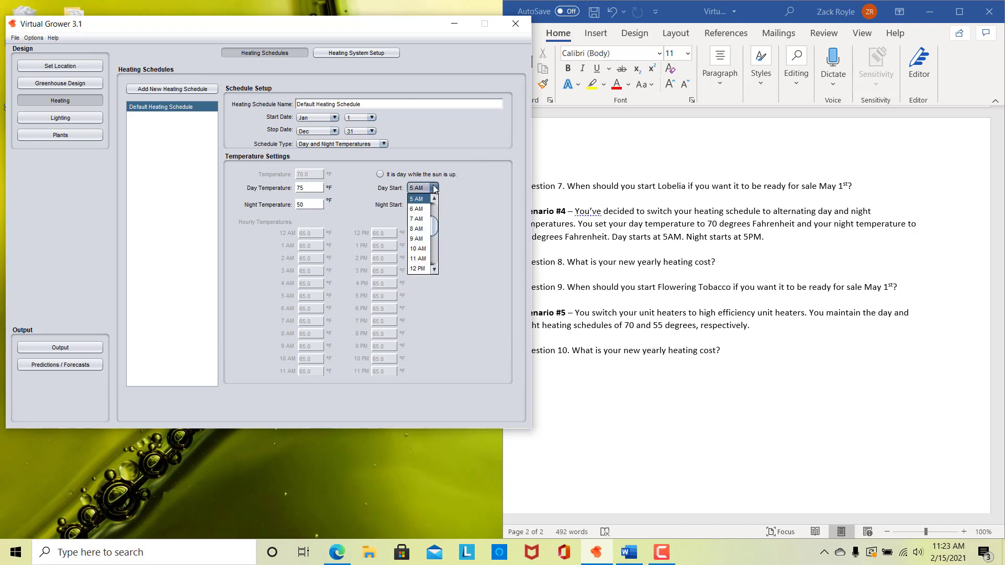
{"action": "left_click", "coordinate": [418, 210]}
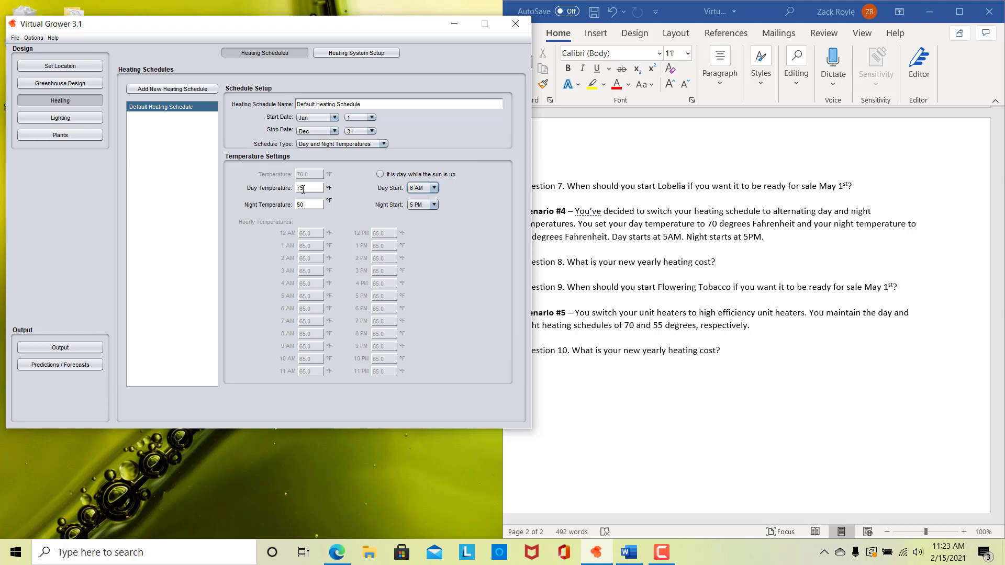
{"action": "left_click", "coordinate": [430, 206]}
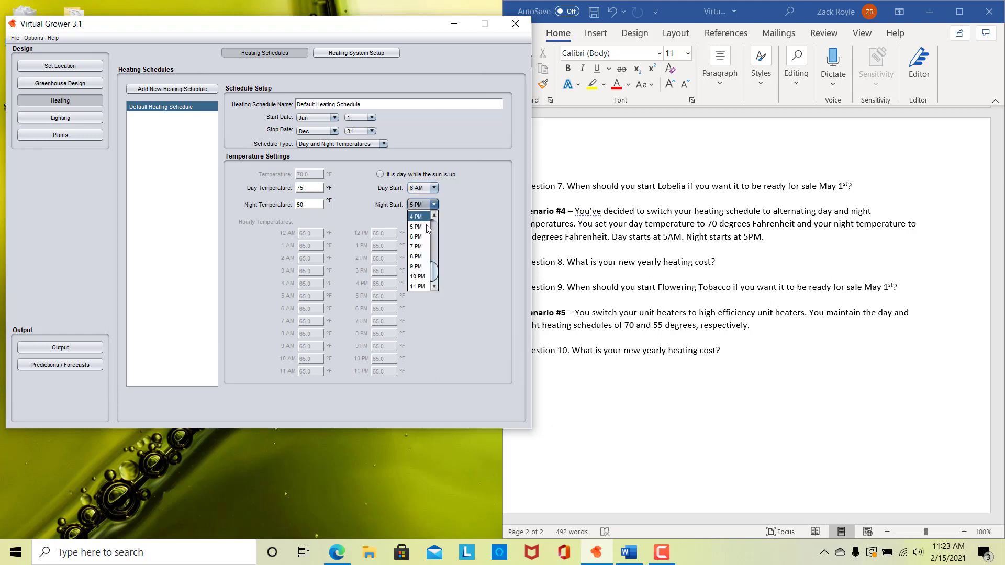
{"action": "left_click", "coordinate": [417, 237]}
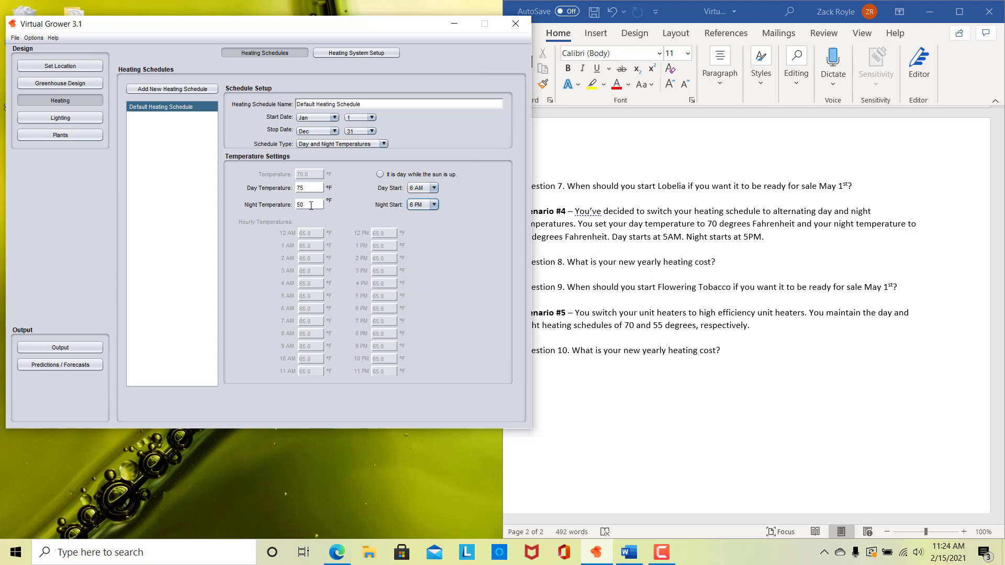
Change the default heating schedule's type to Hourly Temperatures
{"action": "left_click", "coordinate": [362, 144]}
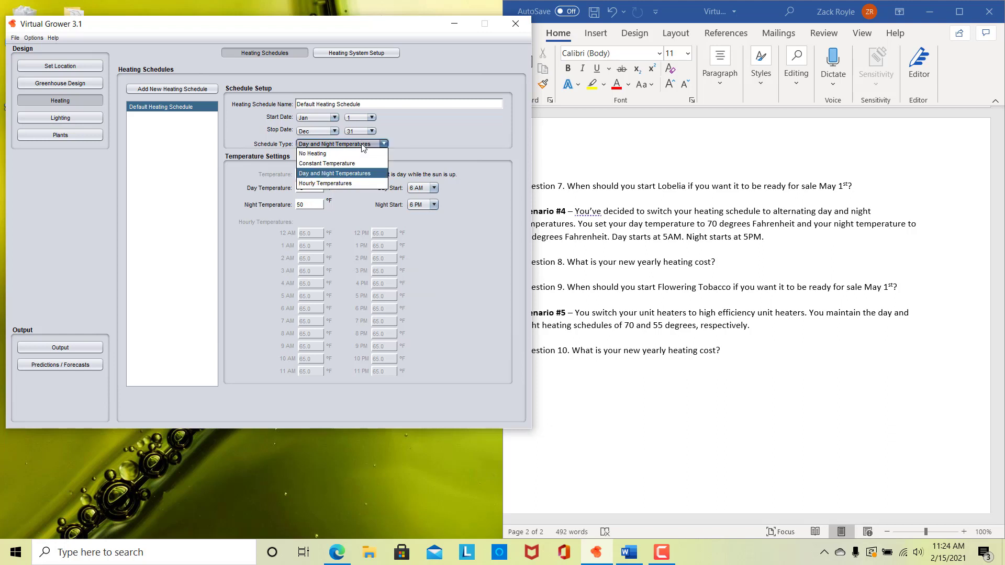
{"action": "left_click", "coordinate": [326, 184]}
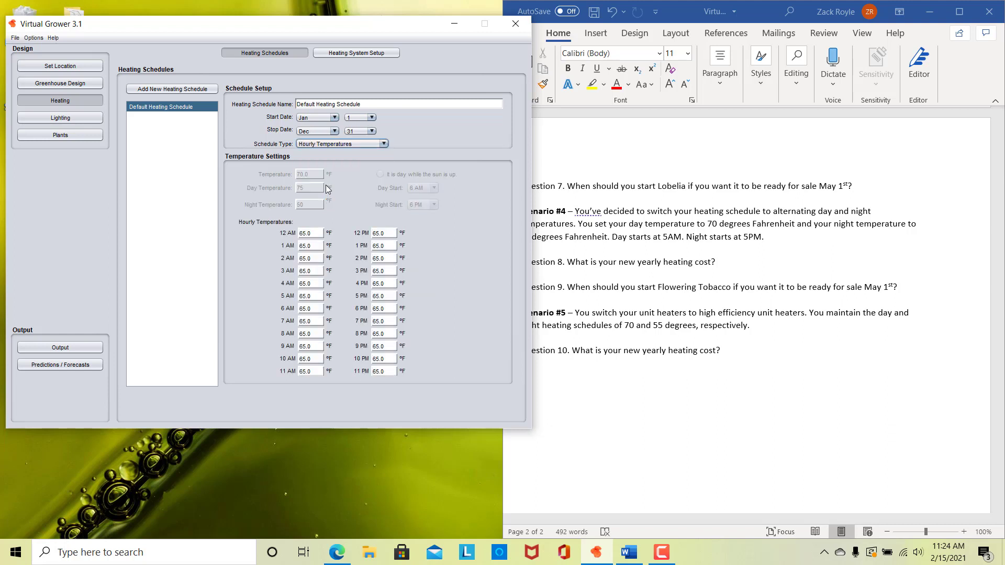